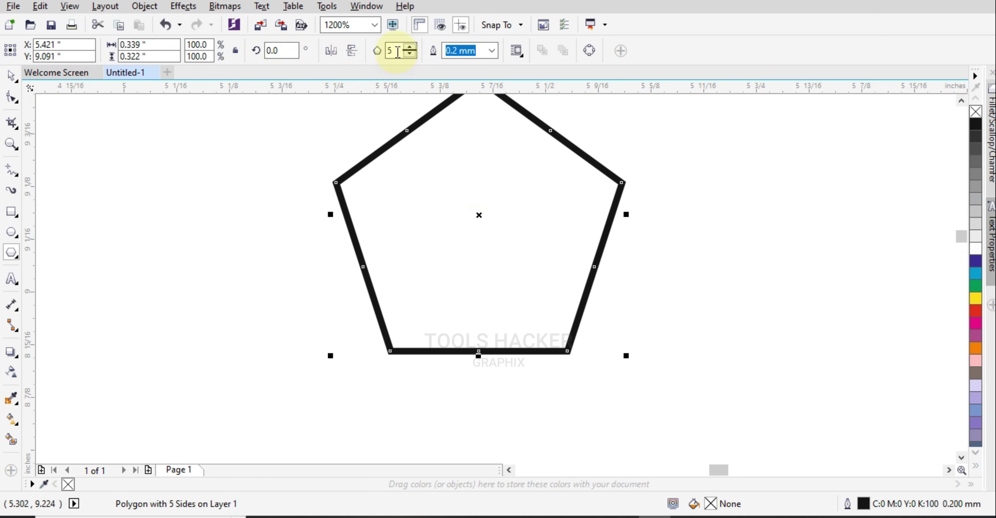
- Make the polygon a 6-sided hexagon with a solid black fill and no outline
type("6")
key("Return")
scroll(371, 104, "down", 1)
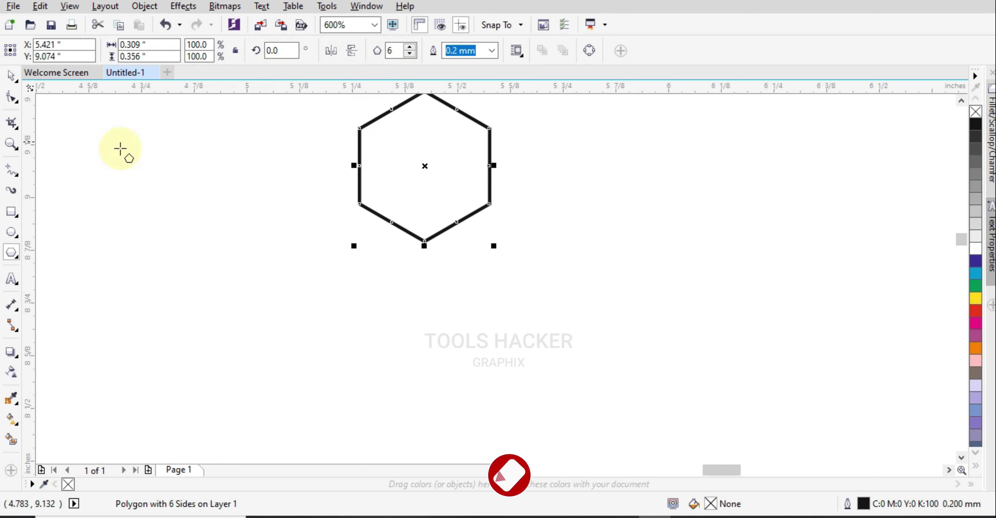
left_click(11, 75)
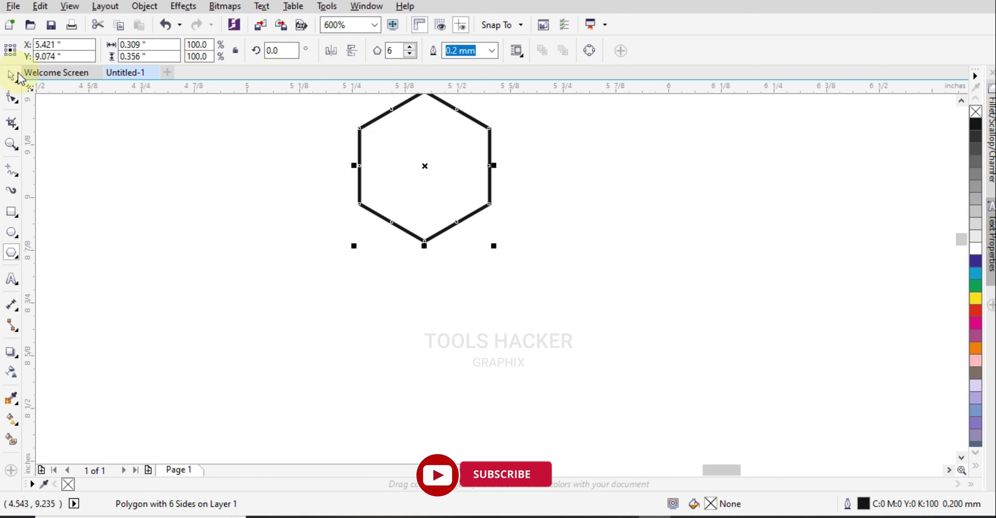
left_click(975, 124)
right_click(976, 111)
scroll(563, 240, "down", 3)
scroll(556, 215, "up", 2)
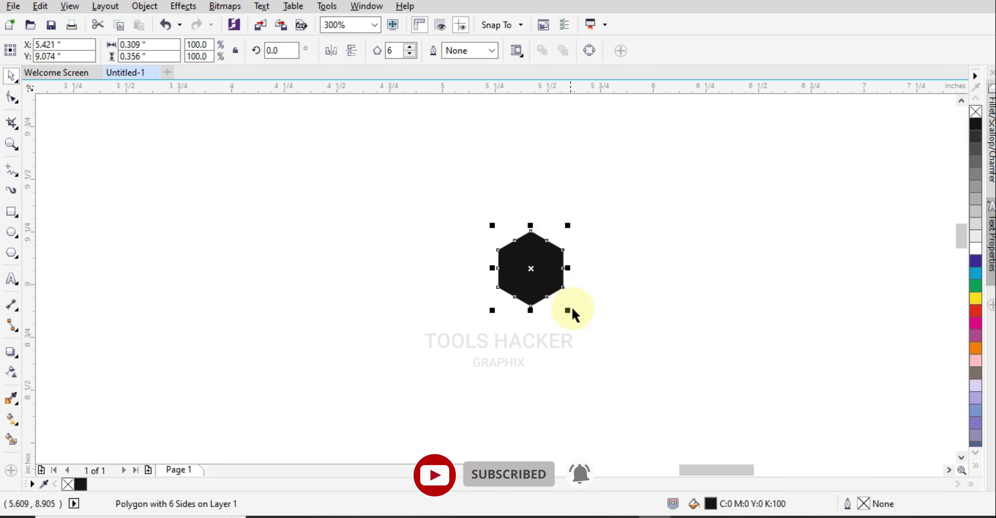
scroll(566, 309, "up", 1)
- Shrink the hexagon to 16.5% of its size
left_click_drag(565, 308, 476, 170)
scroll(471, 149, "up", 2)
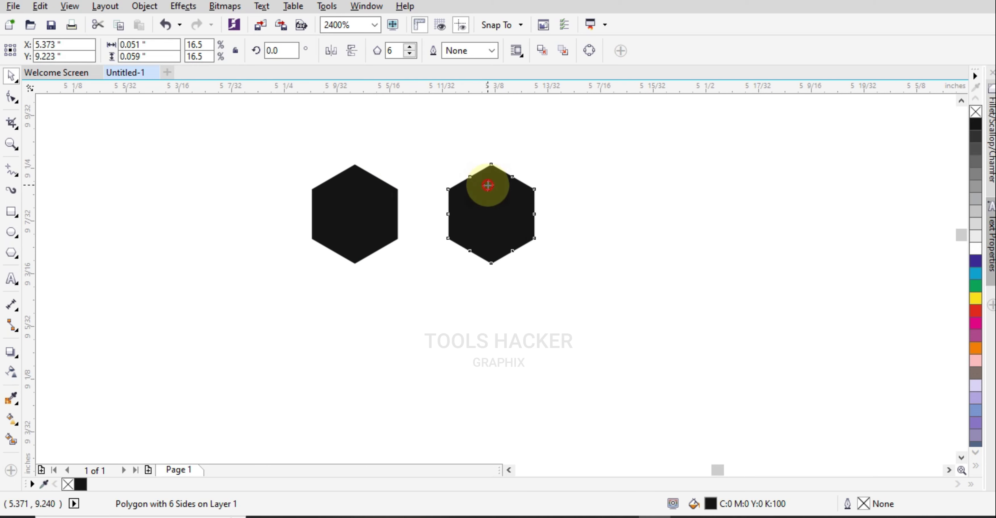
scroll(489, 200, "down", 1)
- Copy the hexagon to the right and repeat it with Ctrl+R into a long row, then select all
left_click_drag(488, 205, 580, 207)
key("ctrl+z")
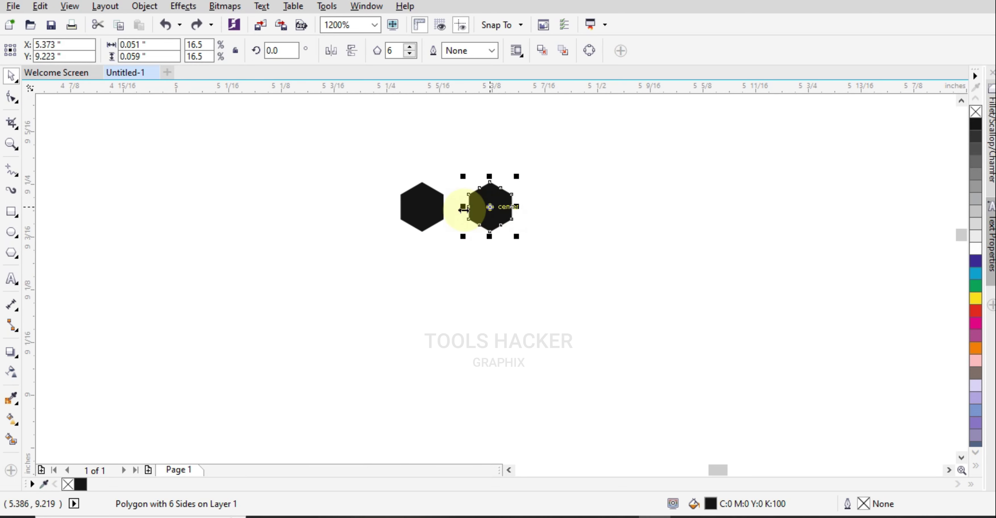
scroll(479, 209, "up", 1)
left_click_drag(505, 204, 637, 203)
key("ctrl+r")
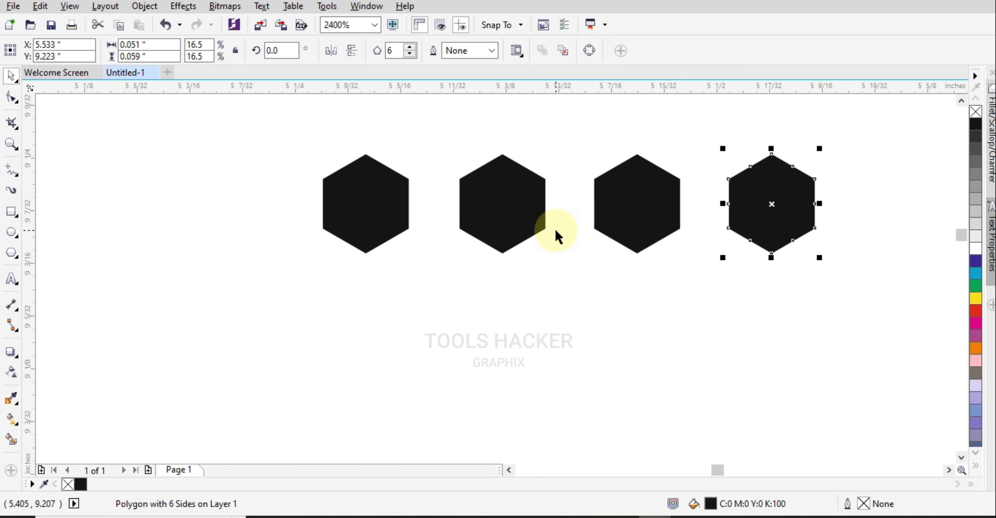
key("ctrl+r")
key("ctrl+r")
key("ctrl+r")
key("ctrl+r")
key("ctrl+r")
key("ctrl+r")
key("ctrl+r")
key("ctrl+r")
key("ctrl+r")
key("ctrl+r")
key("ctrl+r")
key("ctrl+r")
scroll(490, 229, "down", 6)
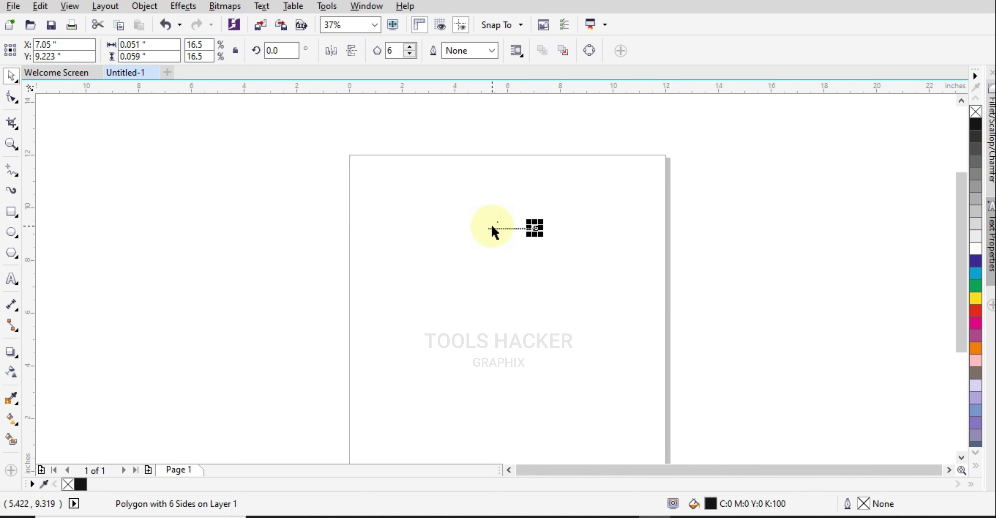
key("ctrl+r")
key("ctrl+r")
key("ctrl+r")
key("ctrl+r")
key("ctrl+r")
key("ctrl+r")
key("ctrl+r")
key("ctrl+r")
key("ctrl+r")
key("ctrl+r")
key("ctrl+r")
key("ctrl+r")
key("ctrl+r")
key("ctrl+r")
key("ctrl+r")
key("ctrl+r")
key("ctrl+r")
key("ctrl+r")
key("ctrl+r")
key("ctrl+r")
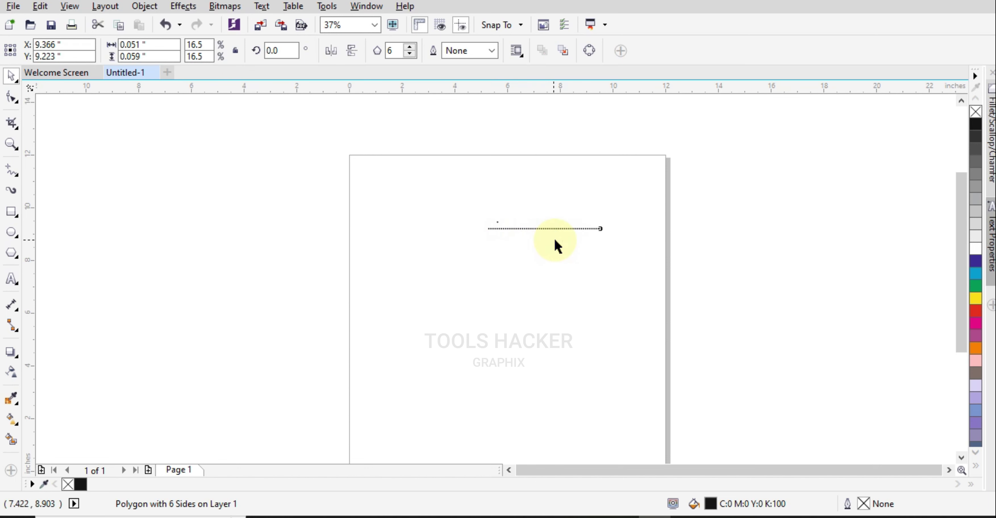
key("ctrl+r")
key("ctrl+r")
key("ctrl+r")
key("ctrl+r")
key("ctrl+r")
key("ctrl+r")
key("ctrl+r")
key("ctrl+r")
key("ctrl+r")
key("ctrl+r")
key("ctrl+r")
key("ctrl+r")
key("ctrl+r")
key("ctrl+r")
key("ctrl+r")
key("ctrl+r")
key("ctrl+r")
key("ctrl+r")
key("ctrl+r")
key("ctrl+r")
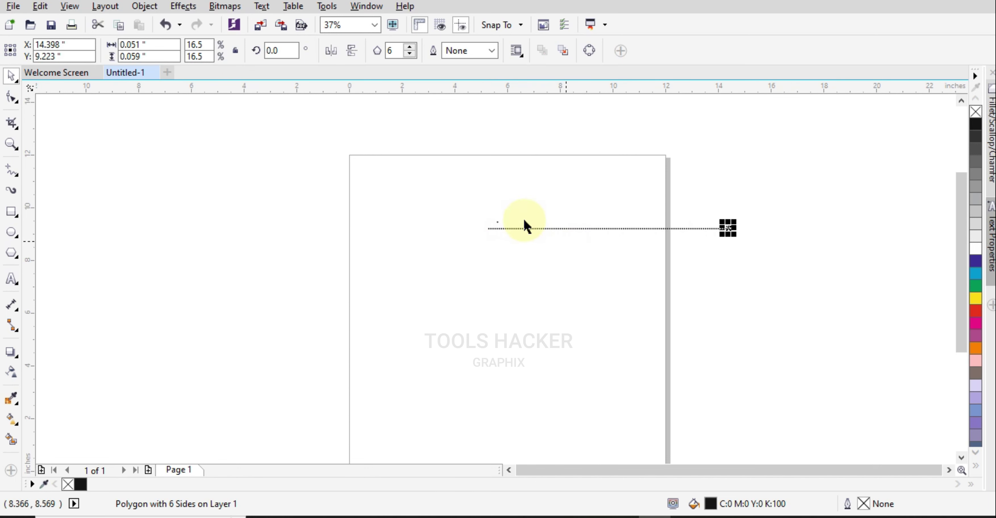
key("ctrl+a")
- Group the 117 hexagons, move the row up-left and delete the stray hexagon
key("ctrl+g")
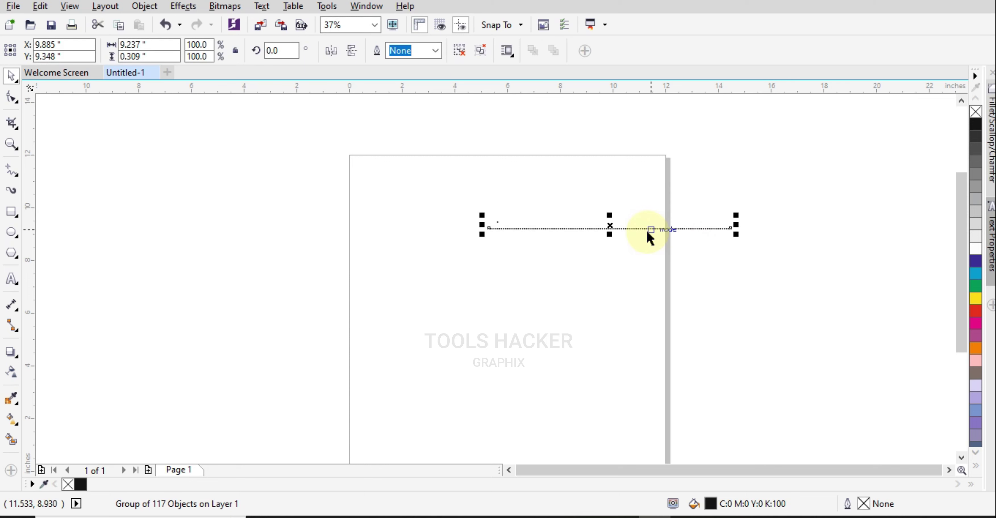
left_click_drag(647, 232, 498, 201)
scroll(467, 207, "up", 5)
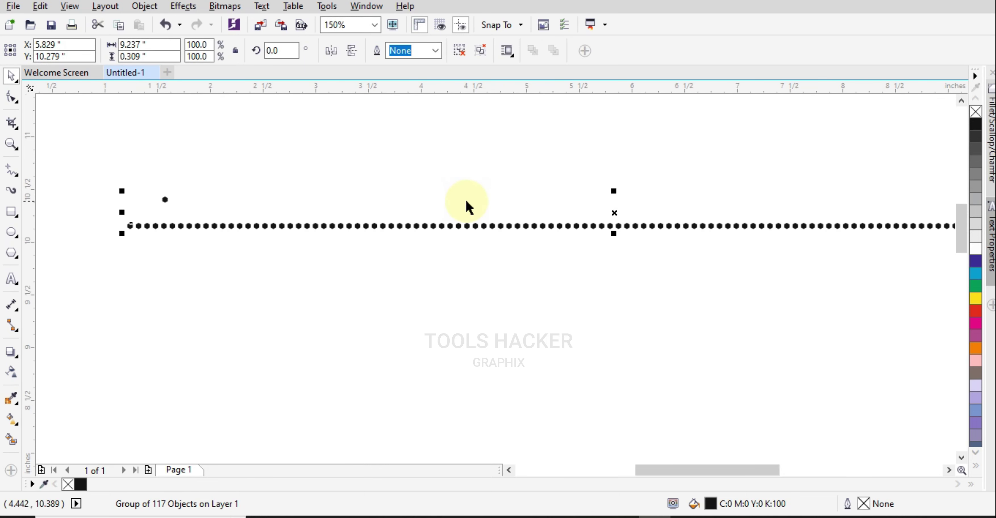
left_click(165, 199)
key("Delete")
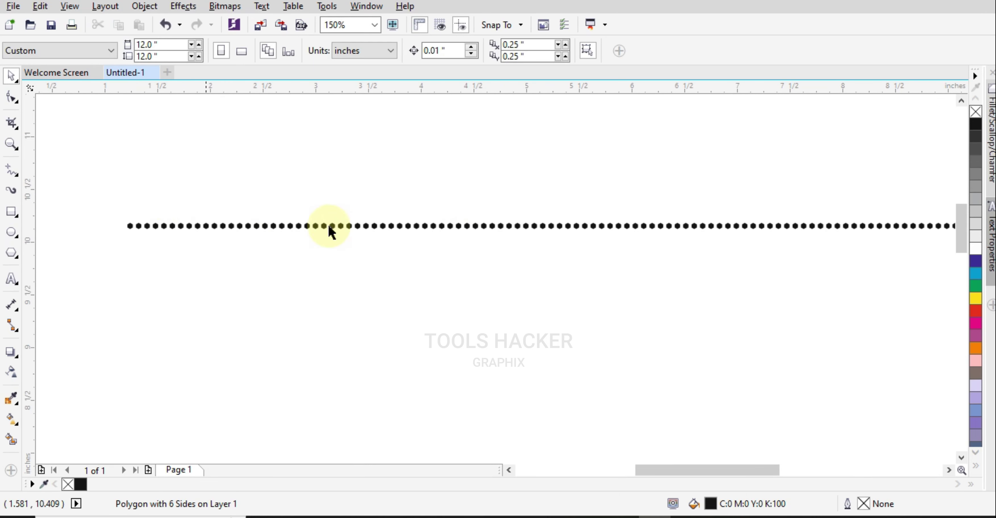
- Duplicate the hexagon row and nudge the copy into a staggered position below it
left_click(364, 225)
scroll(441, 230, "up", 5)
scroll(496, 228, "up", 4)
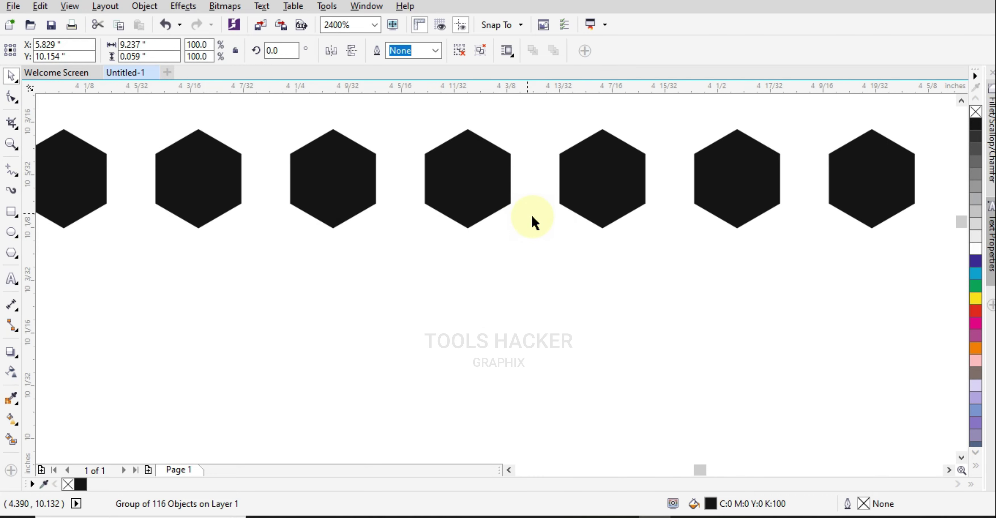
key("ctrl+d")
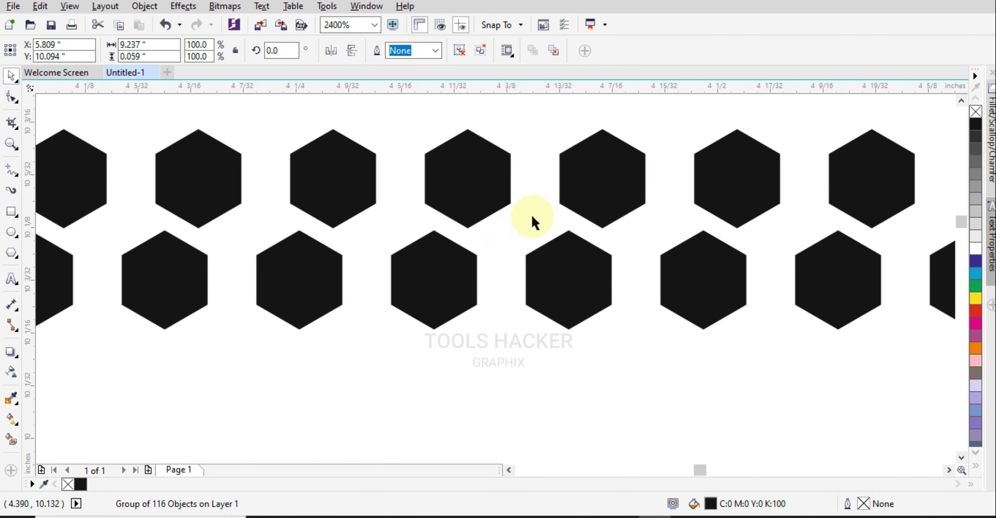
key("Down")
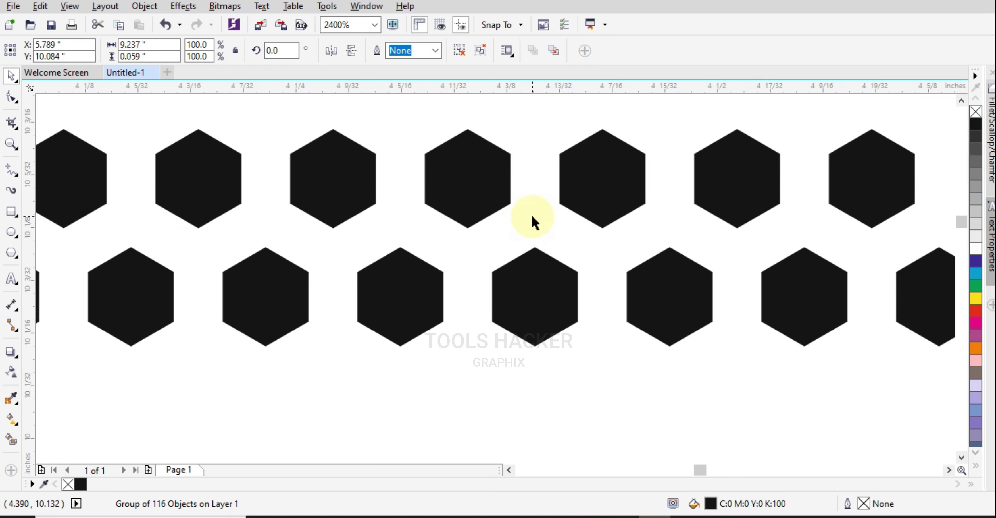
key("ctrl+Up")
scroll(533, 216, "down", 4)
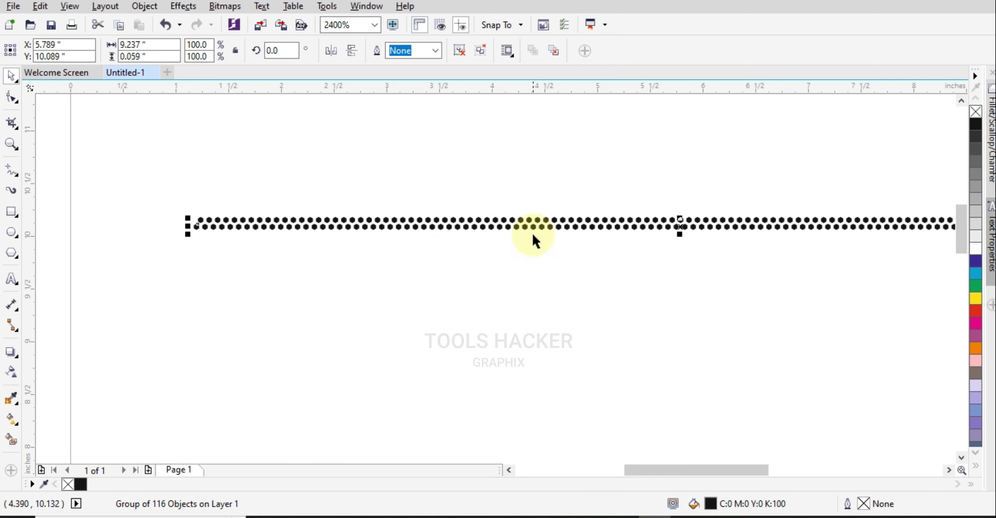
scroll(387, 171, "down", 2)
- Duplicate the staggered row pair repeatedly down the page, then select the whole pattern
left_click_drag(260, 155, 675, 238)
scroll(455, 158, "up", 8)
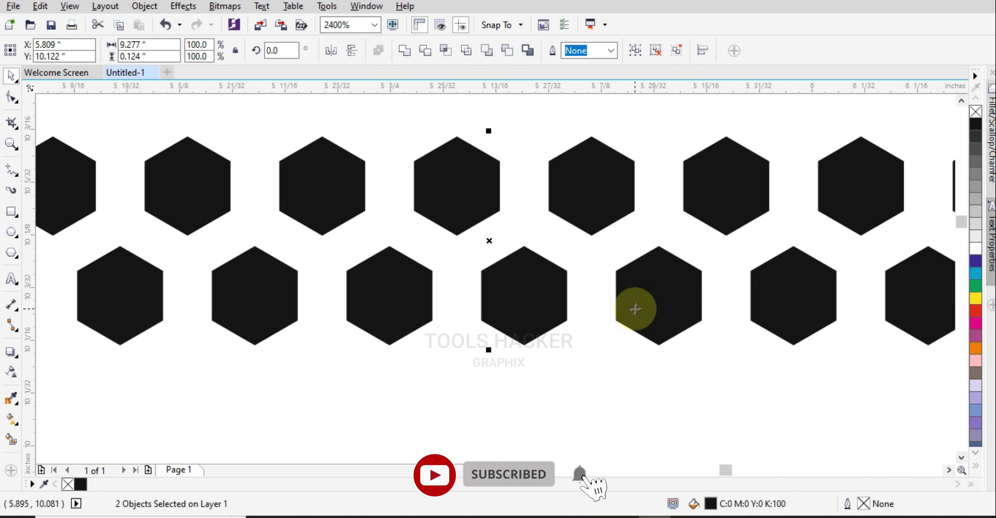
key("ctrl+d")
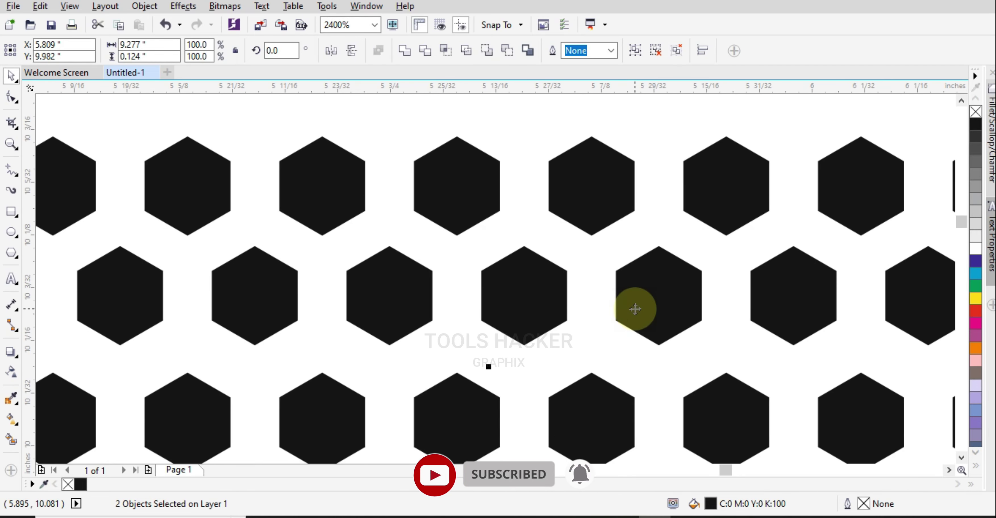
key("Up")
key("Up")
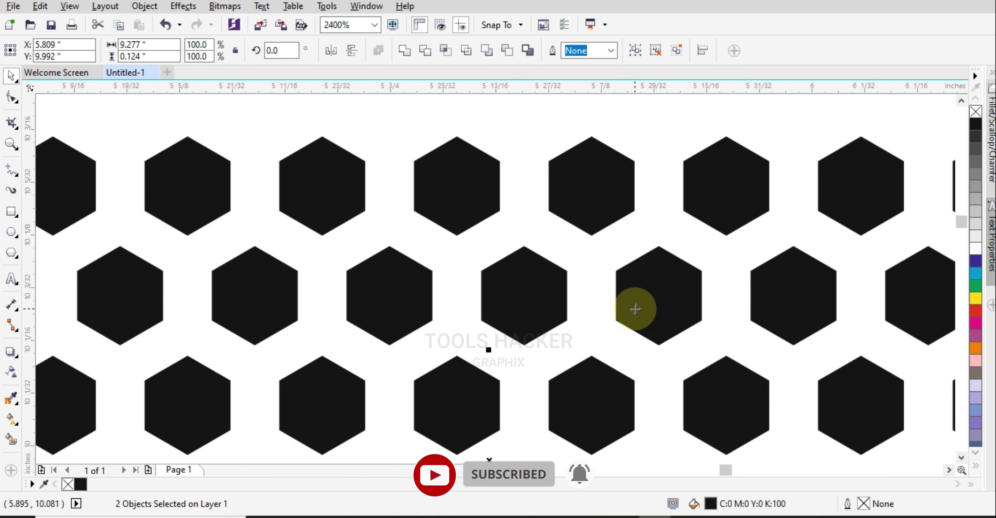
scroll(537, 256, "down", 7)
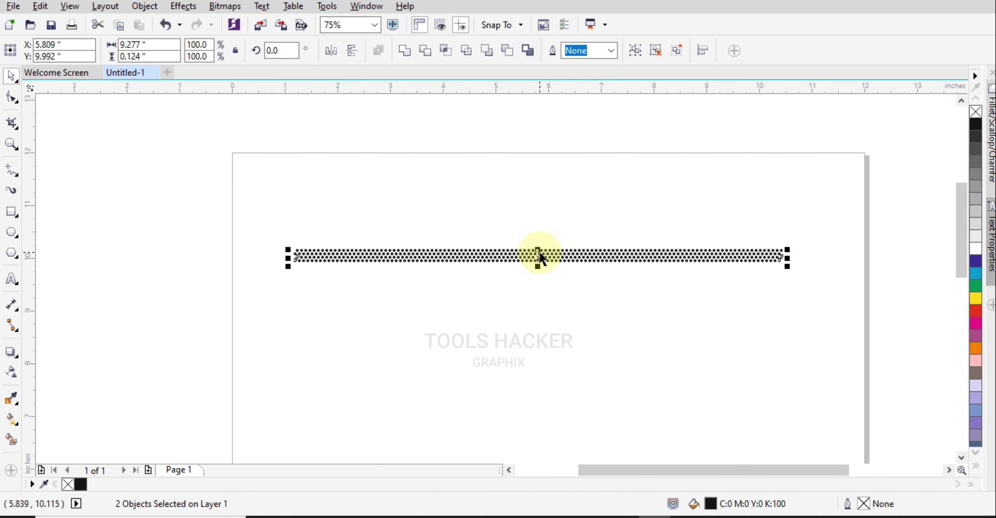
key("ctrl+d")
key("ctrl+d")
key("ctrl+d")
key("ctrl+d")
key("ctrl+d")
key("ctrl+d")
key("ctrl+d")
key("ctrl+d")
key("ctrl+d")
key("ctrl+d")
key("ctrl+d")
key("ctrl+d")
key("ctrl+d")
key("ctrl+d")
key("ctrl+d")
key("ctrl+d")
key("ctrl+d")
key("ctrl+d")
key("ctrl+d")
key("ctrl+d")
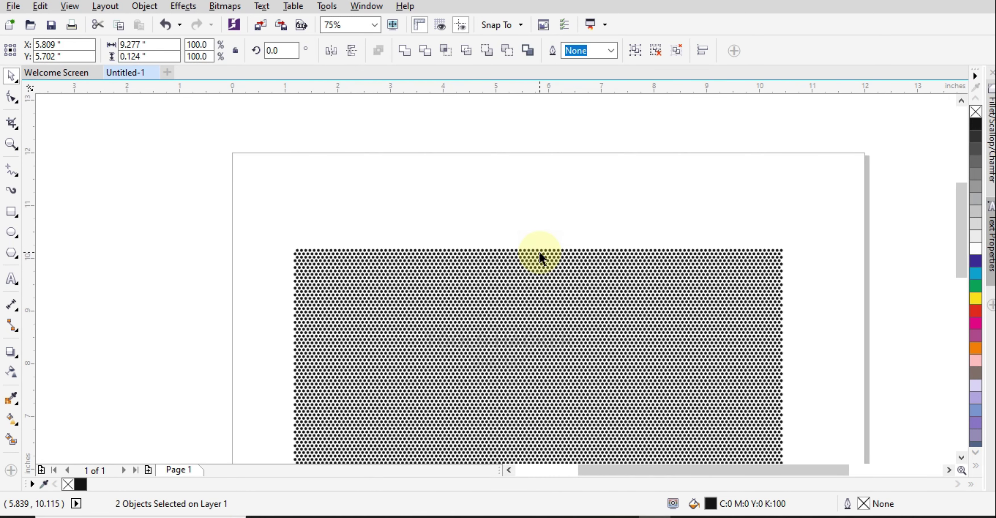
key("ctrl+d")
key("ctrl+d")
key("ctrl+d")
key("ctrl+d")
key("ctrl+d")
key("ctrl+d")
scroll(528, 203, "down", 1)
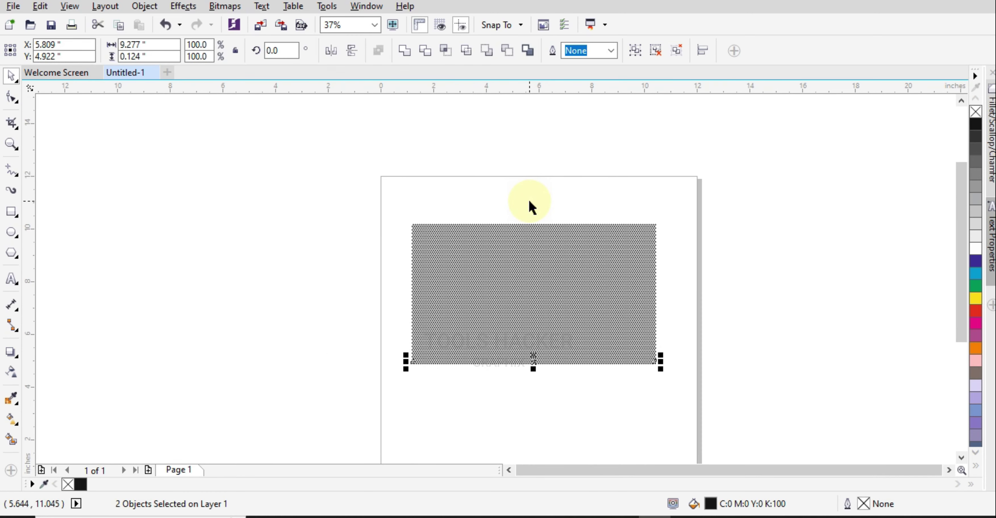
key("ctrl+d")
key("ctrl+d")
key("ctrl+d")
key("ctrl+d")
key("ctrl+d")
key("ctrl+d")
key("ctrl+d")
key("ctrl+d")
key("ctrl+d")
key("ctrl+d")
key("ctrl+d")
key("ctrl+d")
key("ctrl+d")
key("ctrl+d")
key("ctrl+d")
key("ctrl+d")
key("ctrl+d")
key("ctrl+d")
key("ctrl+d")
key("ctrl+d")
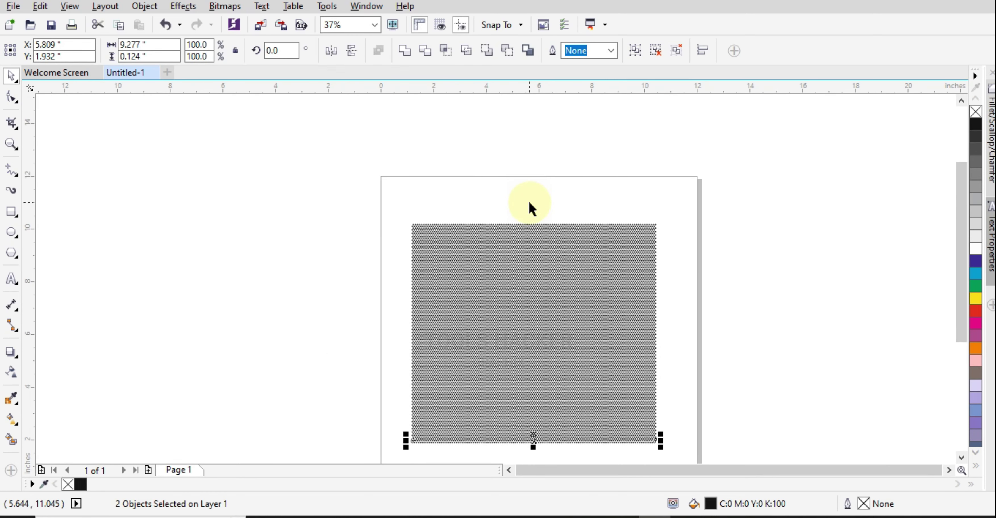
key("ctrl+d")
key("ctrl+d")
left_click_drag(410, 198, 692, 464)
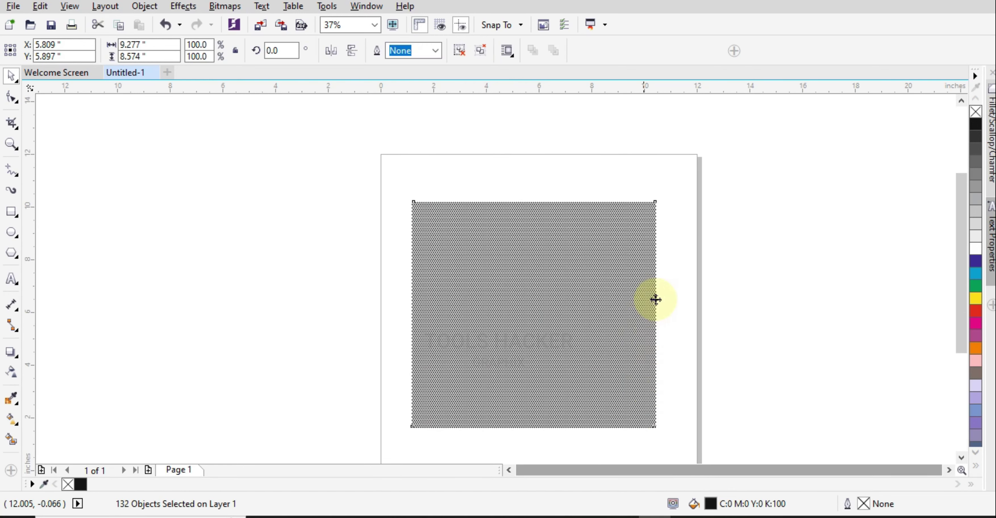
- Draw a circle and centre it on the hexagon pattern with C and E
left_click(692, 278)
left_click(11, 232)
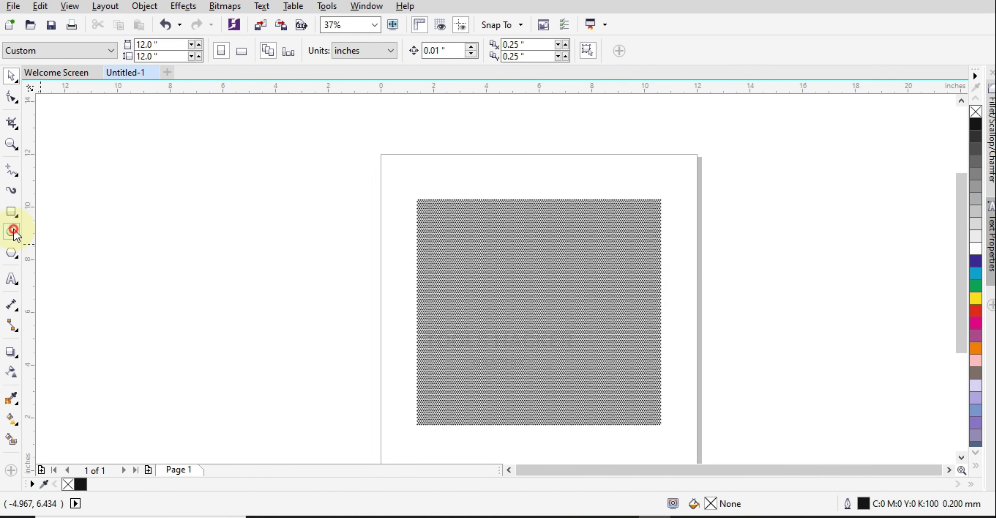
left_click_drag(260, 276, 332, 345)
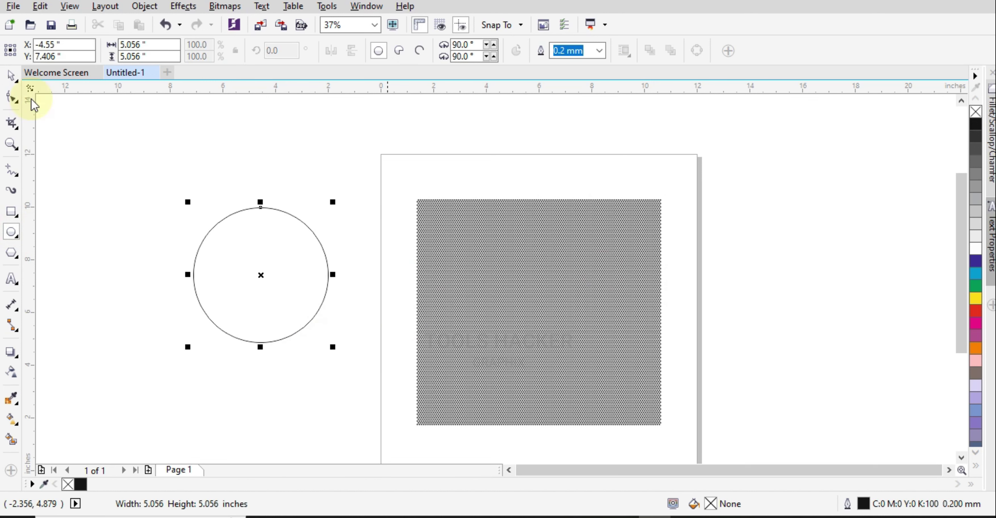
left_click(9, 100)
left_click(449, 242)
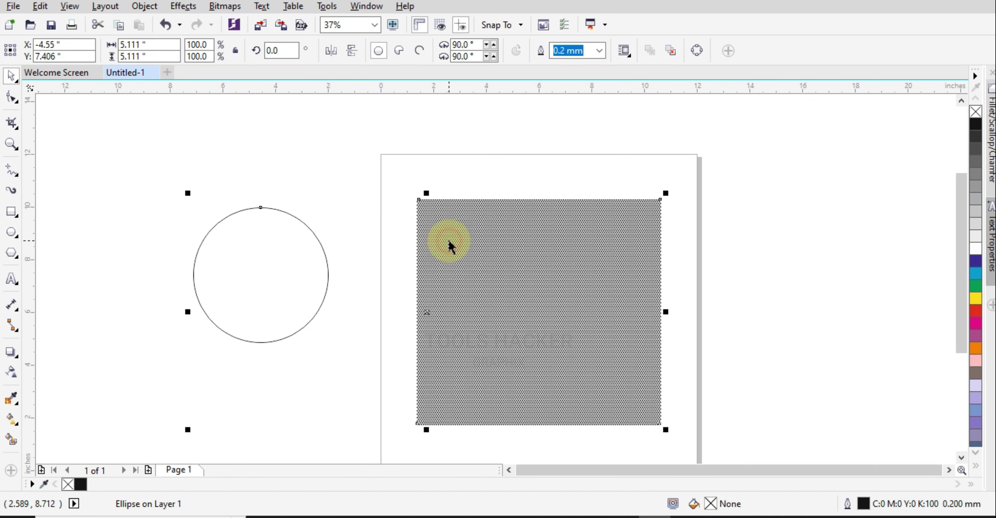
left_click(430, 242, "shift")
key("c")
key("e")
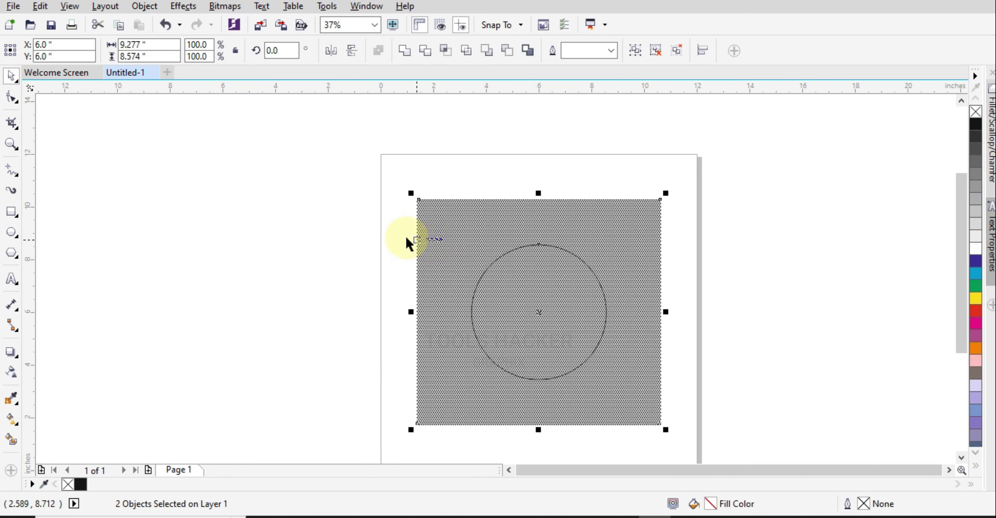
- Enlarge the circle to 117%, about 5.98 inches across
left_click(344, 225)
left_click(589, 373)
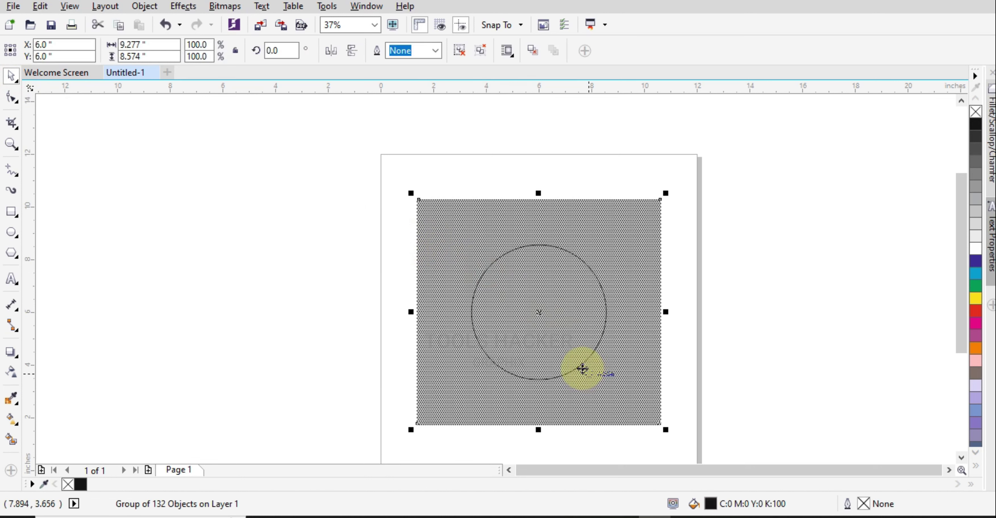
left_click_drag(720, 225, 391, 387)
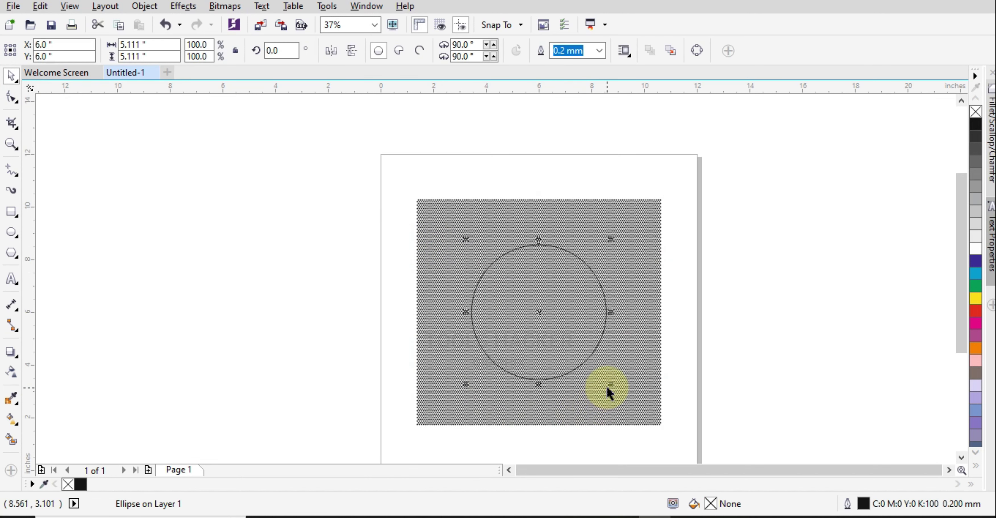
left_click_drag(610, 384, 620, 395)
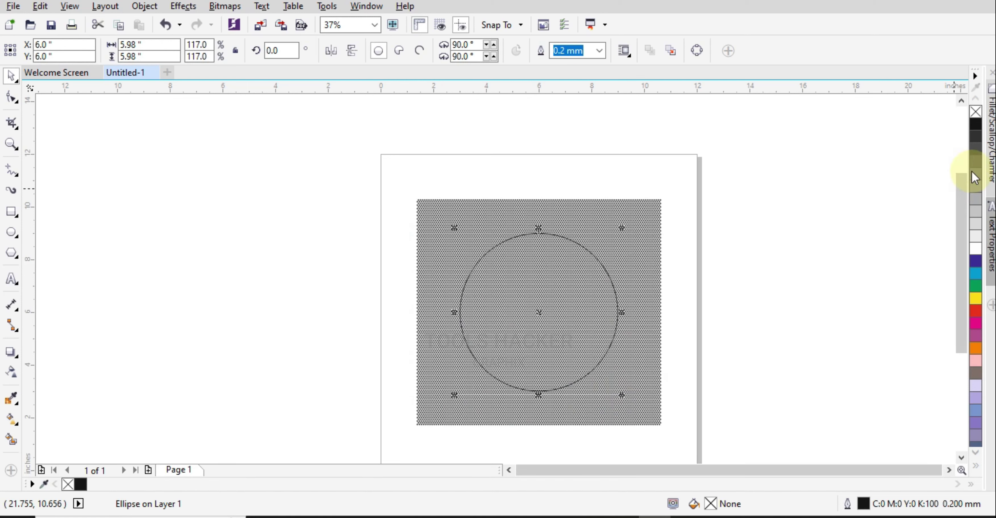
- Apply a Fish Eye lens to the circle over the dotted pattern
left_click(228, 6)
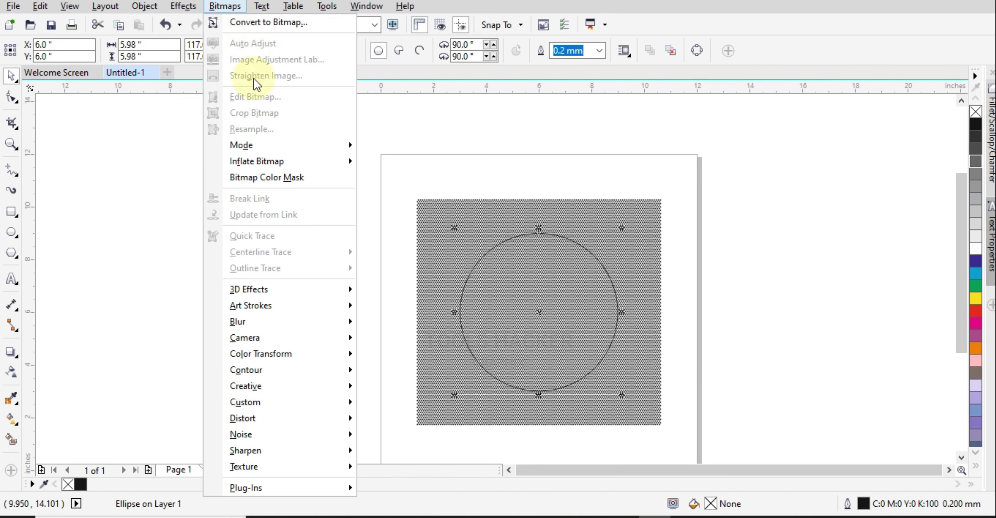
mouse_move(179, 6)
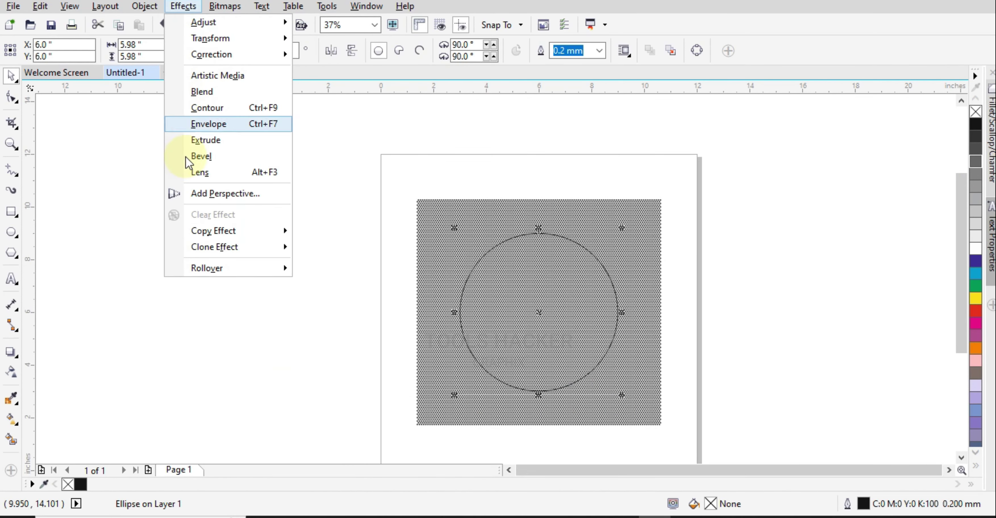
left_click(196, 174)
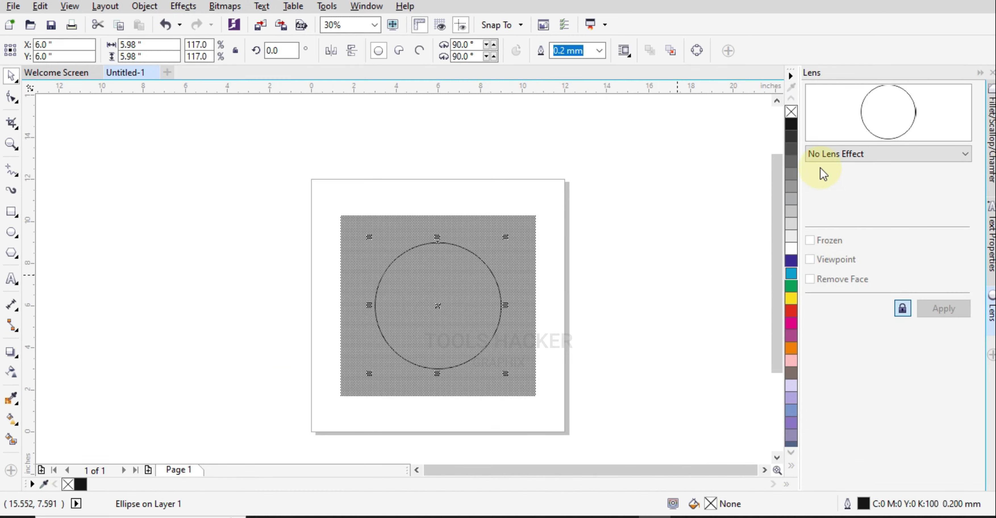
left_click(822, 155)
left_click(828, 224)
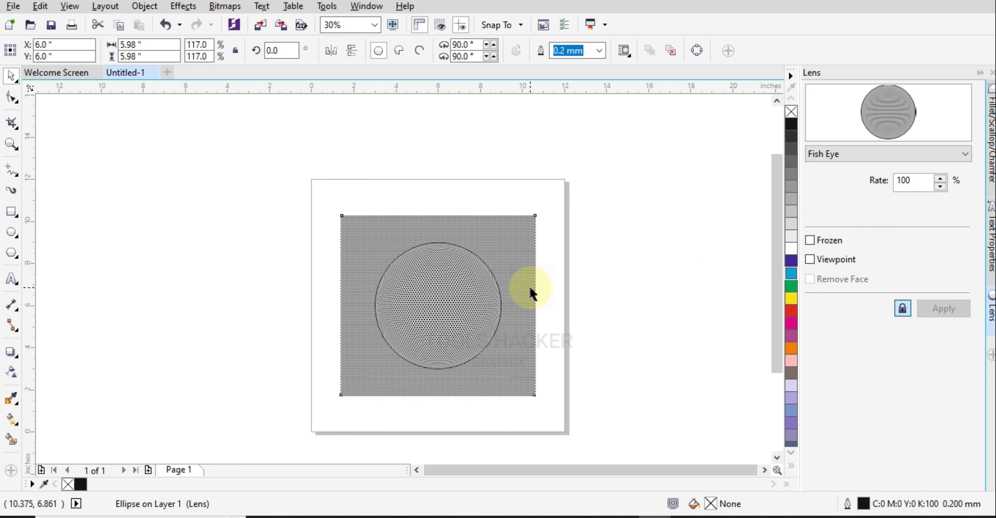
- Move the frozen fish-eye sphere to the right and delete the flat dotted rectangle
left_click(486, 294)
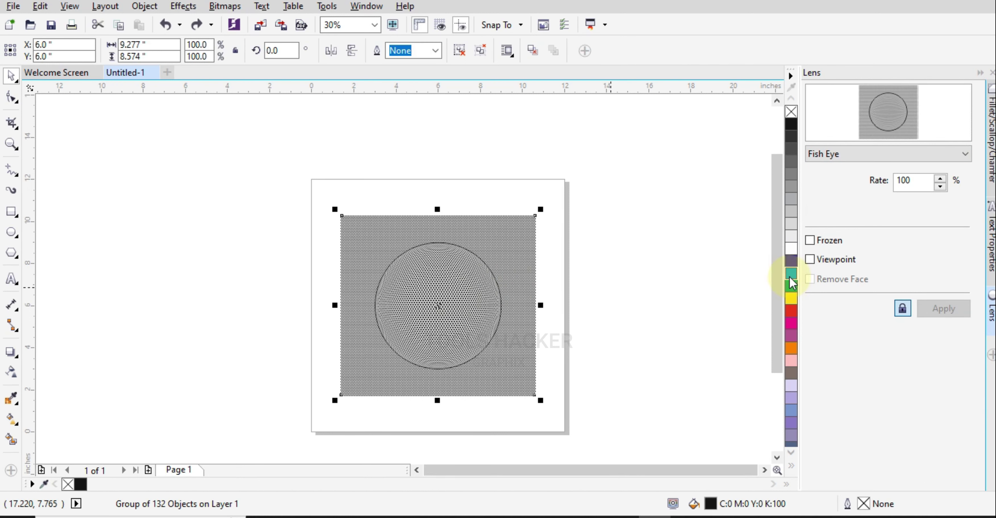
left_click_drag(625, 227, 368, 387)
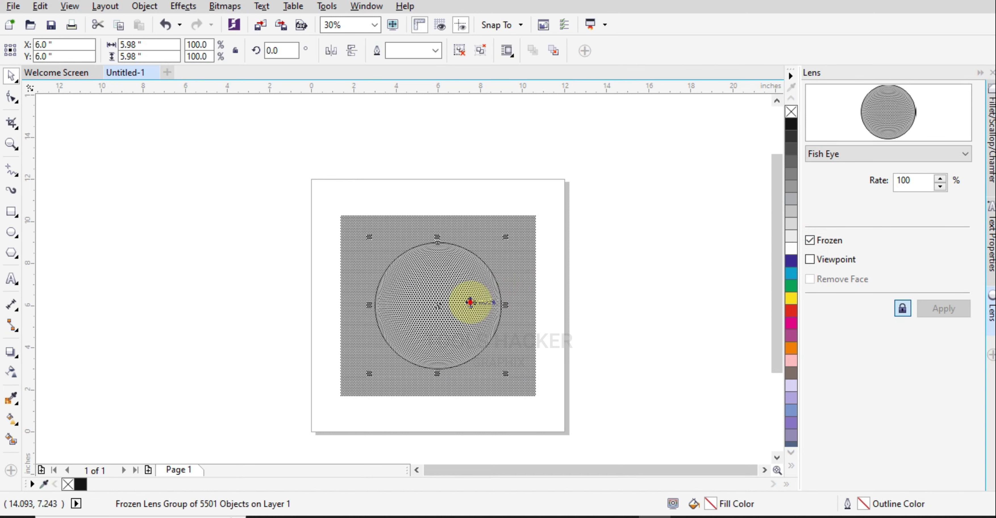
left_click_drag(471, 300, 663, 323)
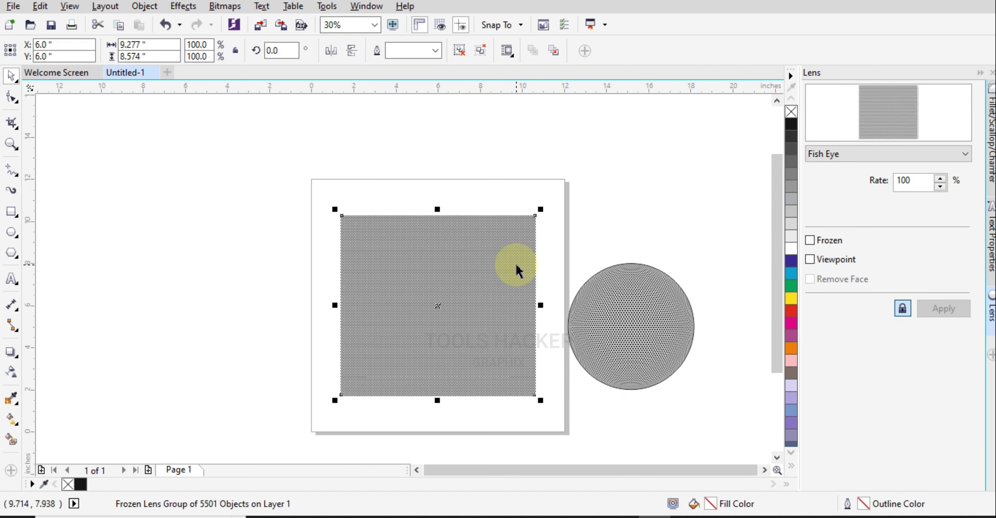
key("Delete")
left_click(647, 324)
scroll(648, 324, "up", 2)
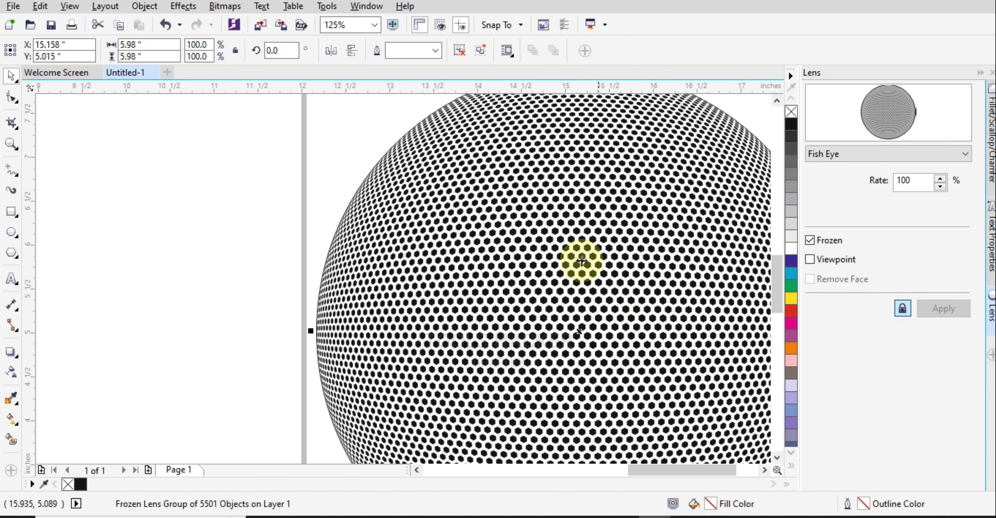
scroll(578, 259, "down", 2)
scroll(578, 262, "down", 2)
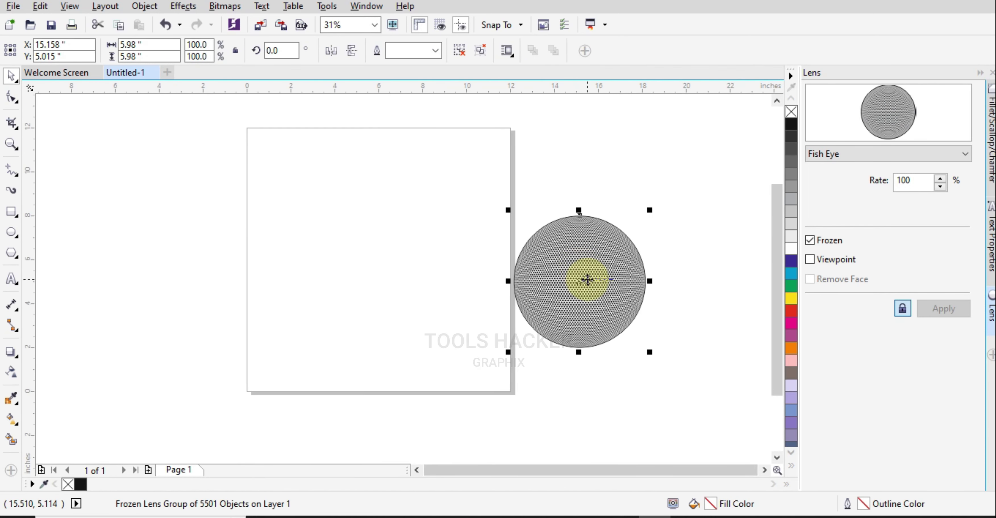
left_click(487, 224)
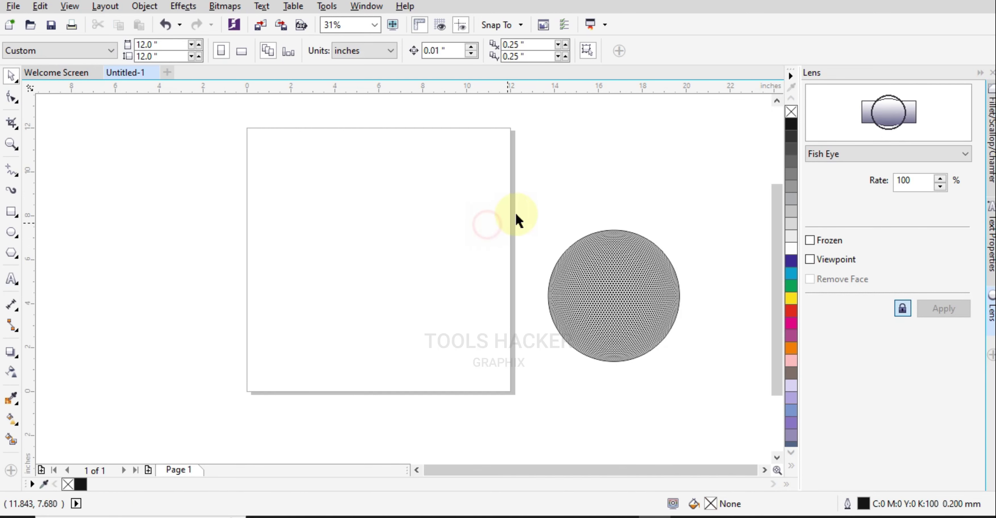
- Draw a circle and centre it on the page with P
left_click(9, 233)
left_click(10, 231)
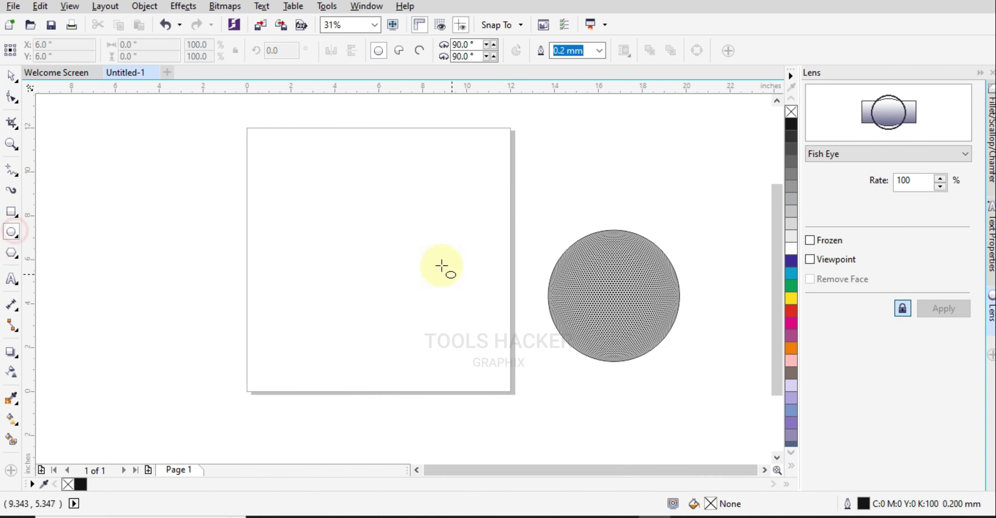
left_click_drag(391, 238, 440, 291)
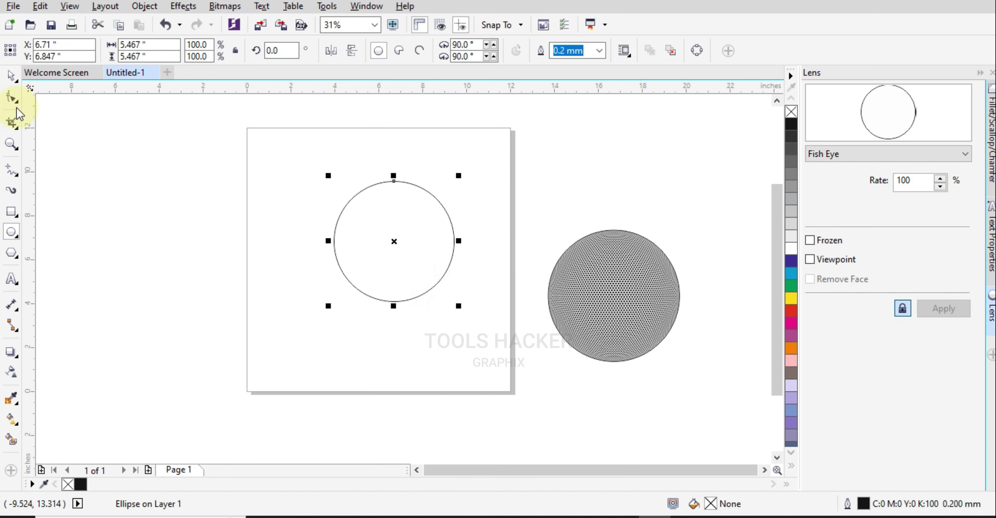
left_click(11, 76)
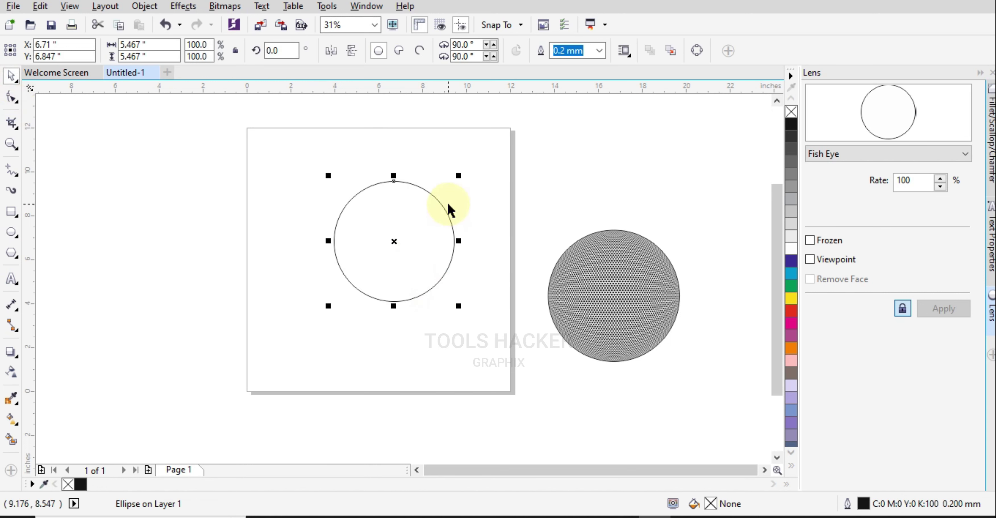
key("p")
- Shrink the fish-eye sphere to 84.5% and centre it inside the circle
left_click(606, 276)
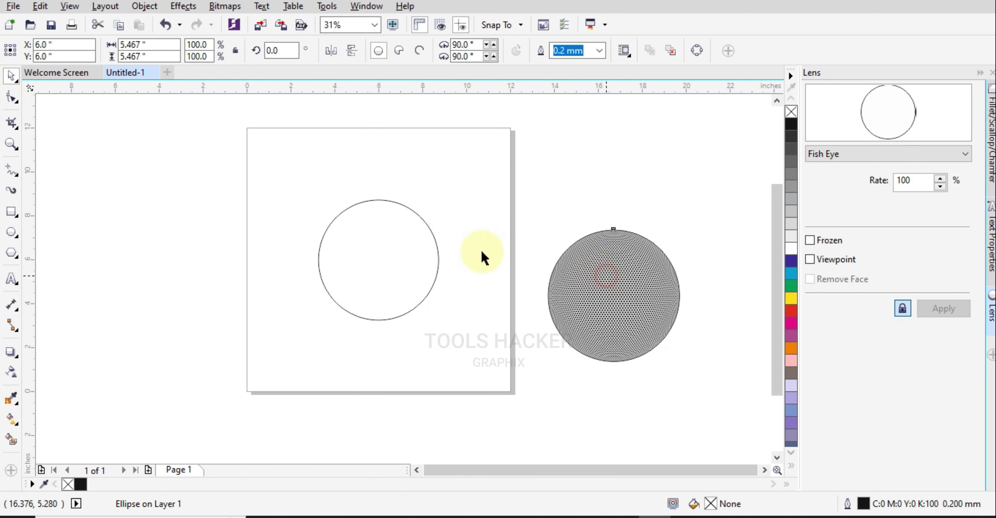
left_click(412, 242)
left_click(599, 295)
left_click(617, 334)
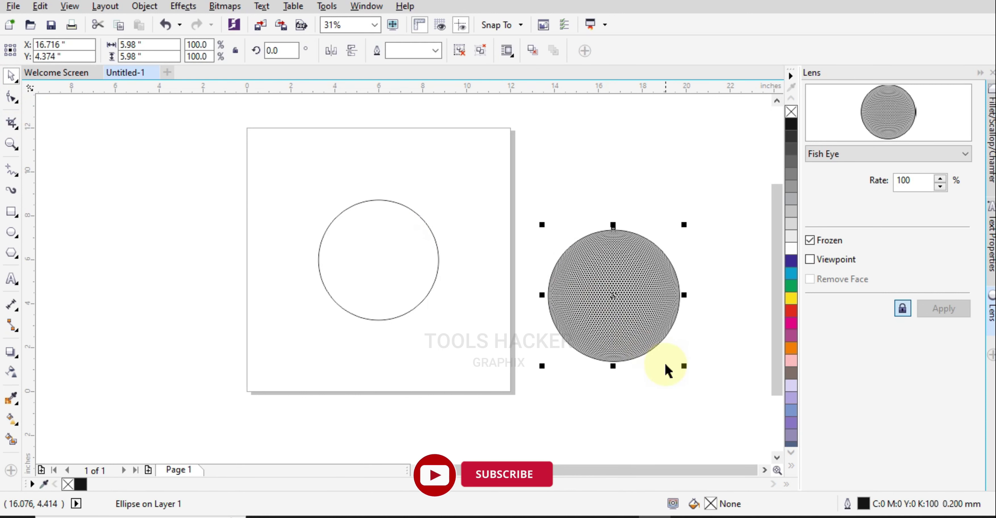
left_click_drag(681, 367, 672, 365)
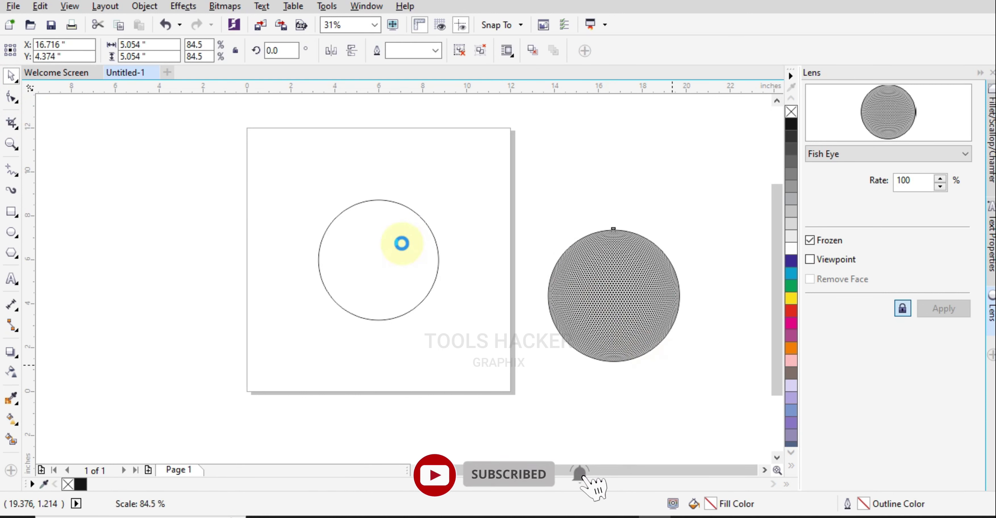
left_click(389, 241, "shift")
key("c")
key("e")
left_click(497, 219)
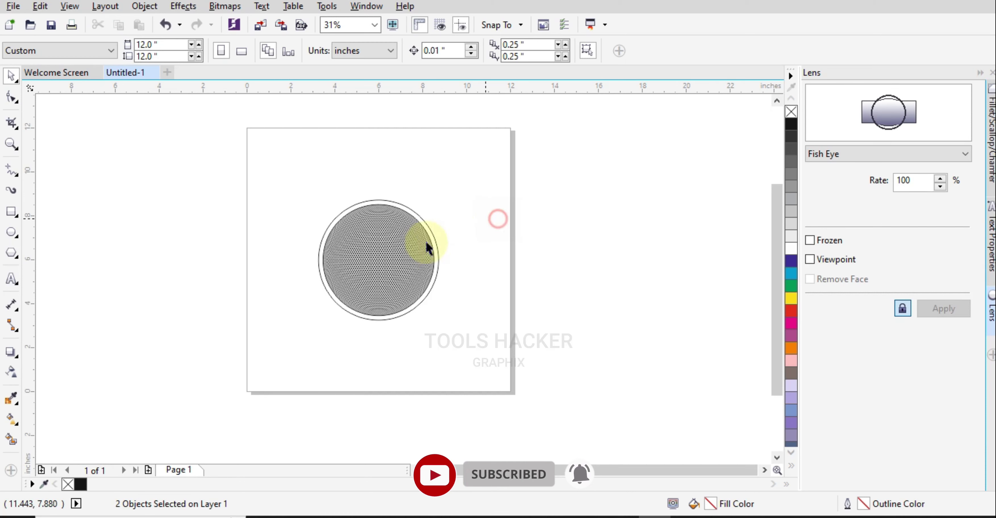
scroll(403, 255, "up", 2)
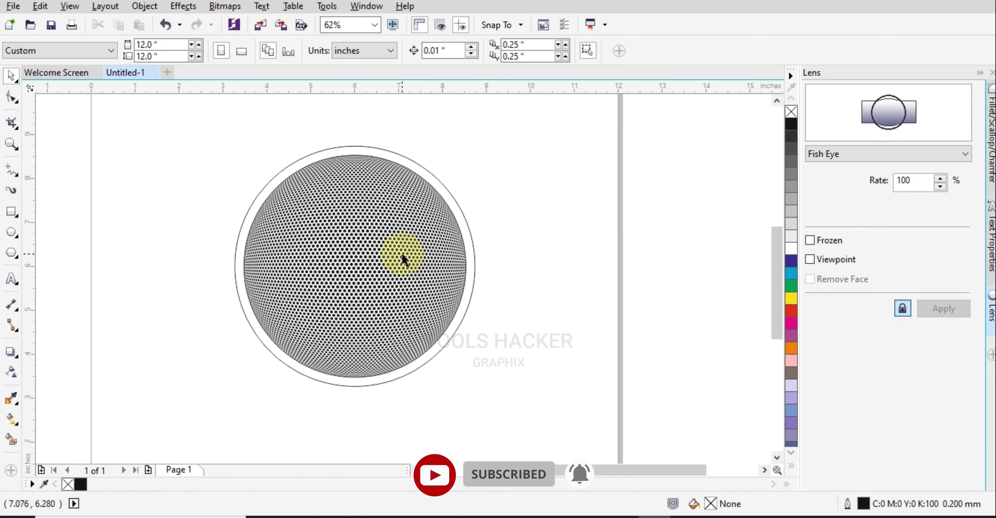
left_click(444, 195)
- Fit the circle to the sphere's edge and move the sphere off to the right
left_click_drag(476, 140, 469, 148)
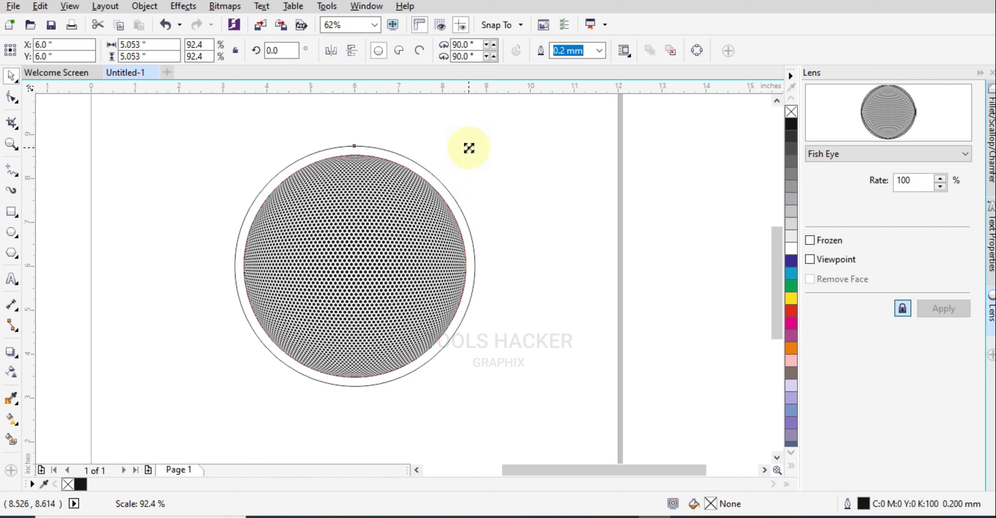
left_click(399, 264)
left_click_drag(325, 302, 645, 294)
- Make a larger 5.706-inch copy of the circle around the original
left_click(373, 287)
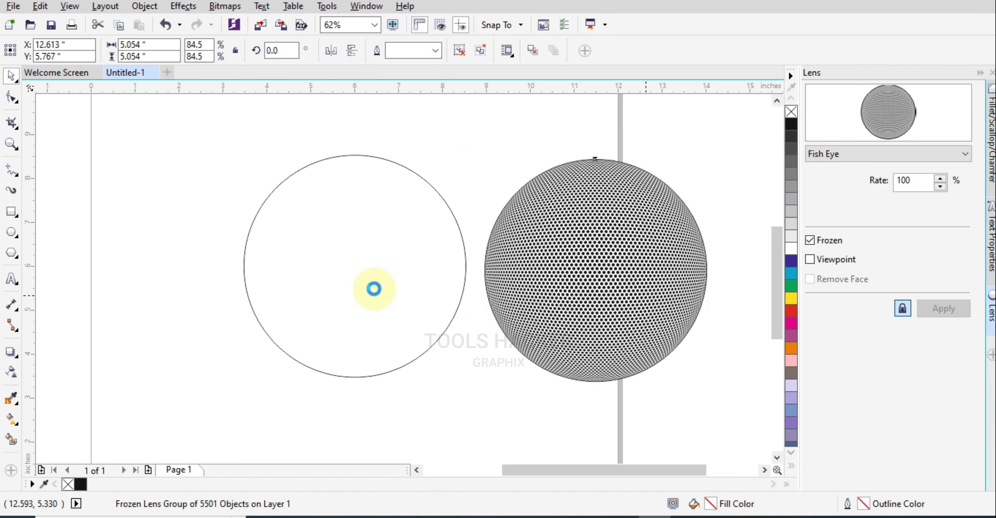
left_click(387, 262)
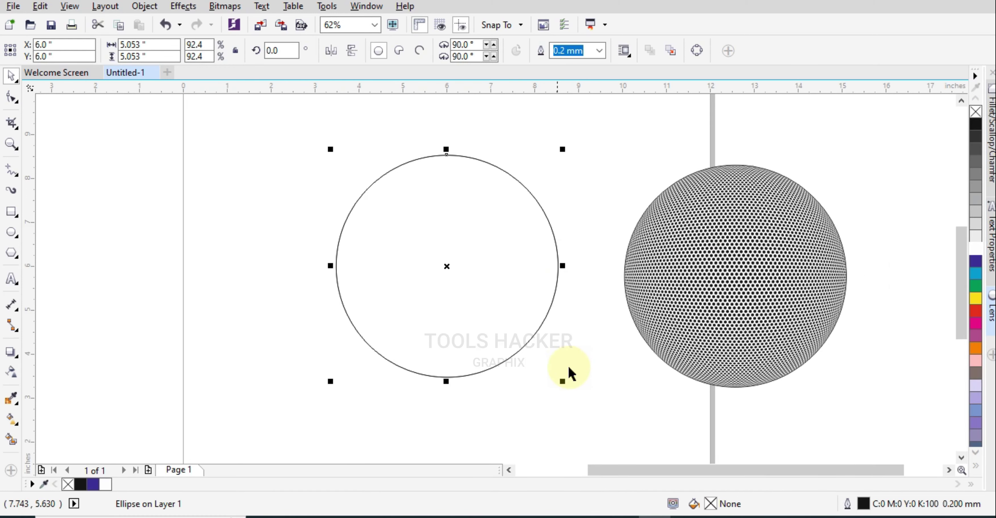
left_click_drag(563, 381, 582, 395)
left_click(584, 387)
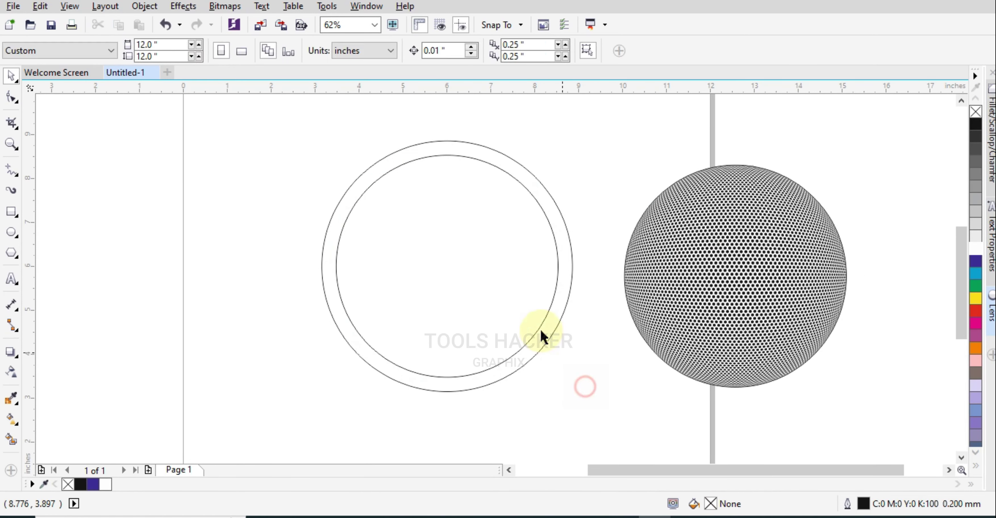
- Place a 5.053-inch copy of the inner circle on the left
left_click(552, 334)
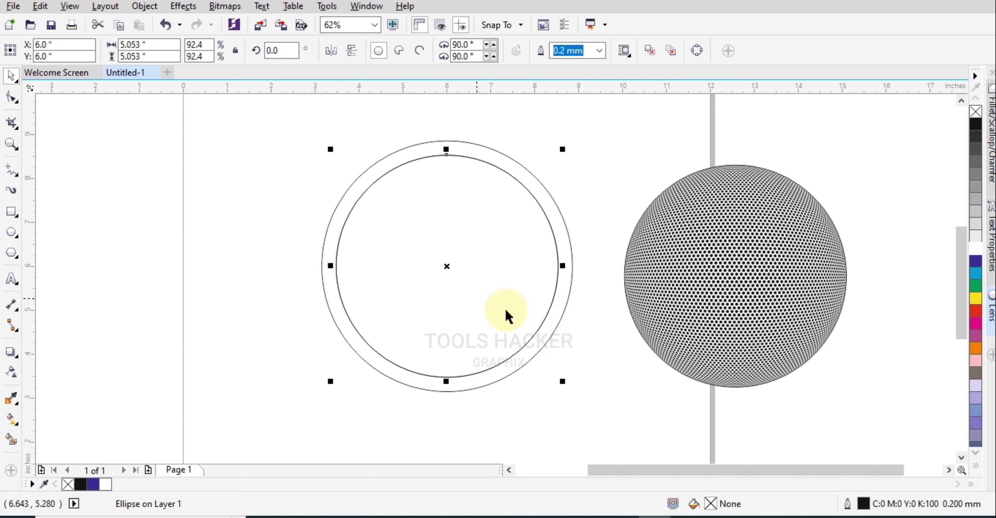
left_click_drag(518, 313, 319, 314)
key("ctrl+z")
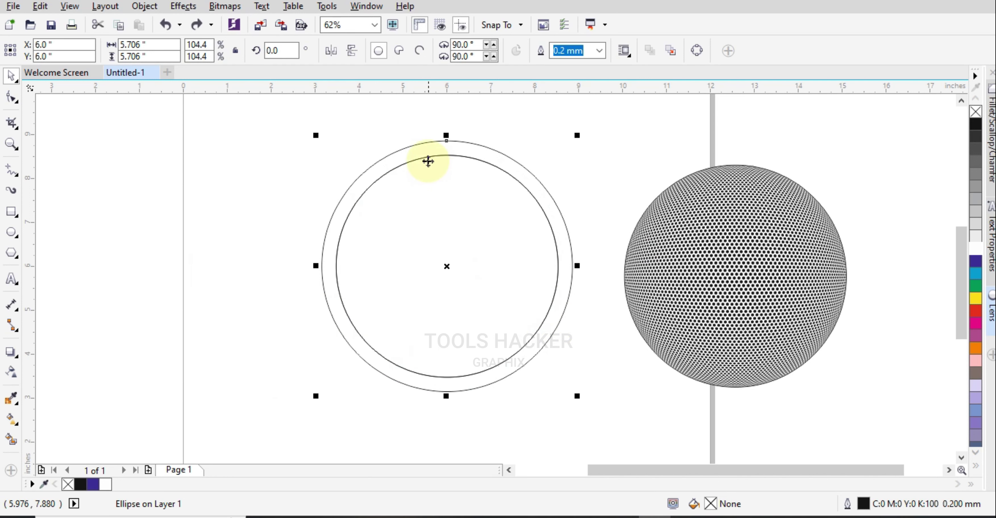
left_click_drag(422, 157, 190, 144)
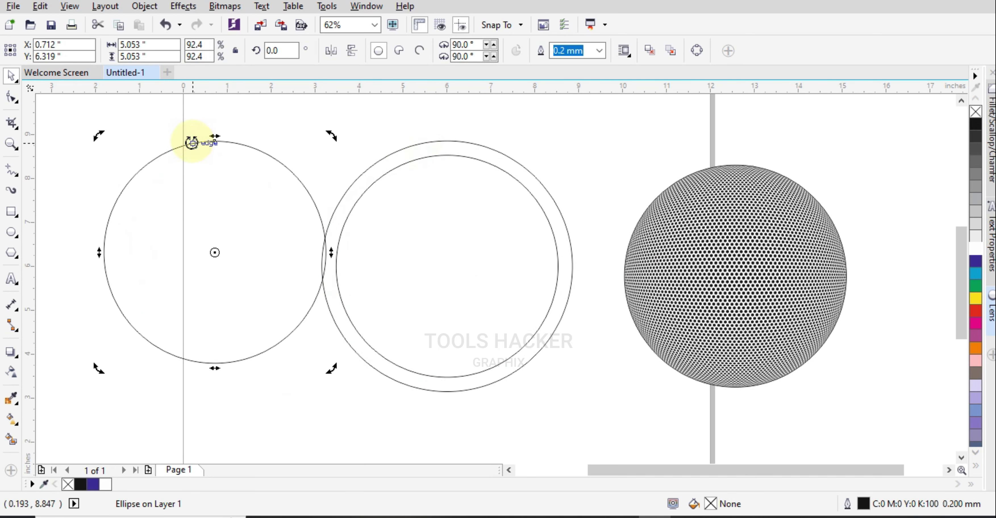
- Fill the larger outer circle white and send it behind the inner circle
left_click(378, 168)
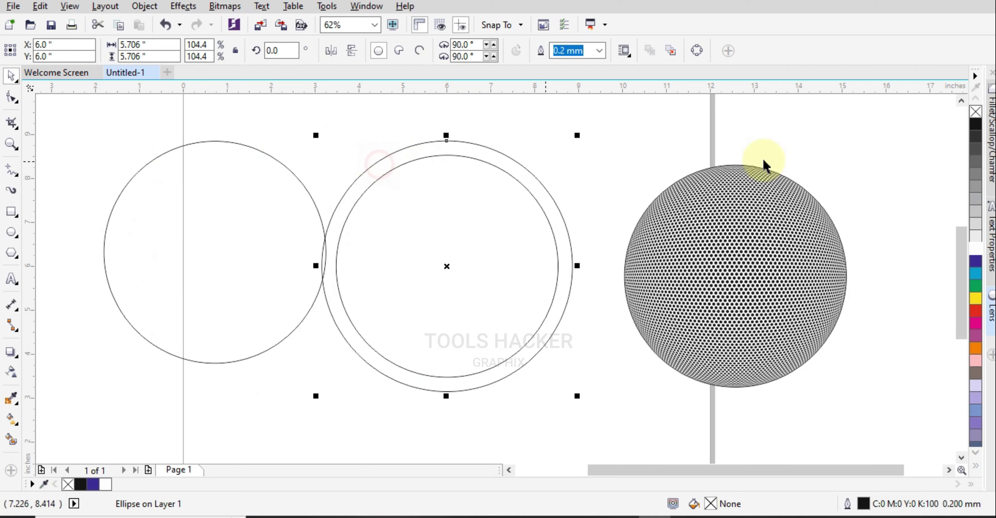
left_click(975, 248)
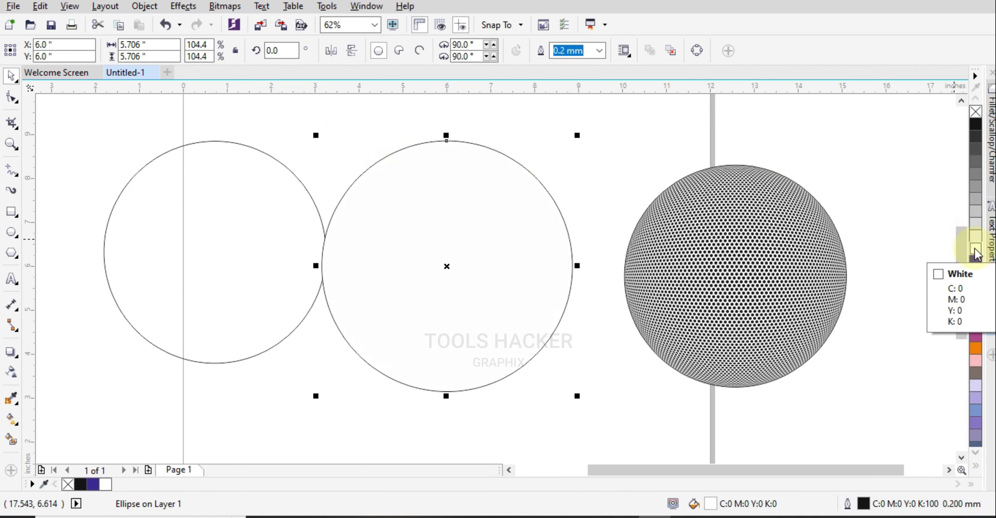
key("shift+Page_Down")
left_click(215, 204)
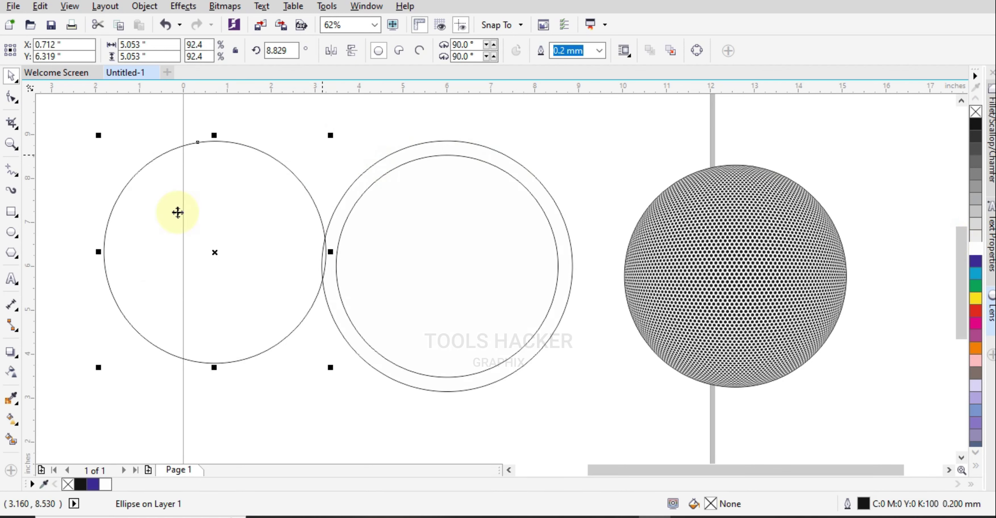
- Give the left circle a drop shadow with Outside direction and feather 5
left_click(8, 353)
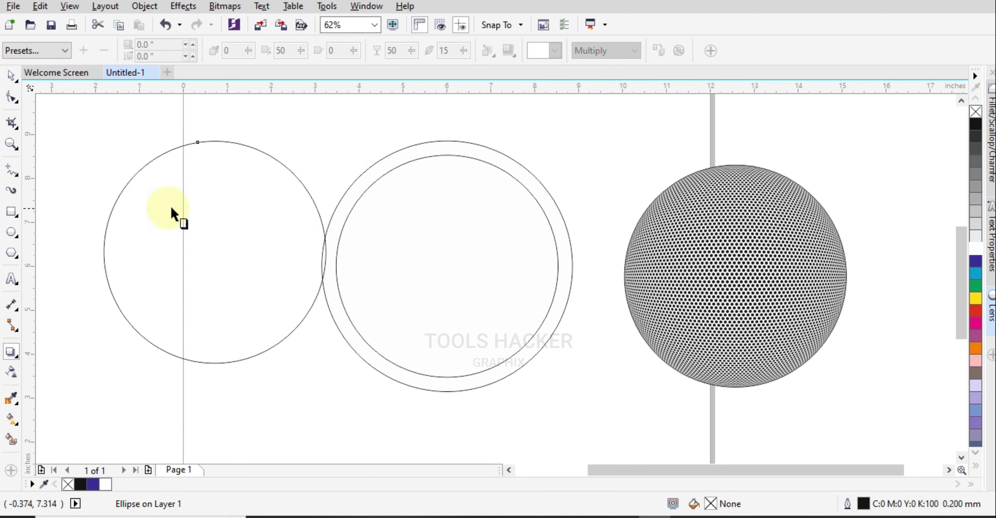
left_click_drag(251, 337, 280, 396)
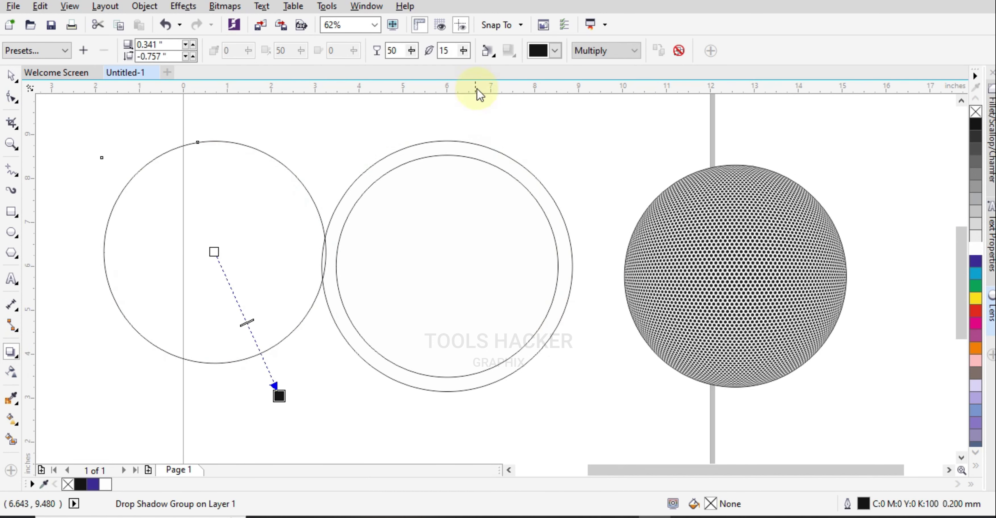
left_click(497, 54)
left_click(517, 98)
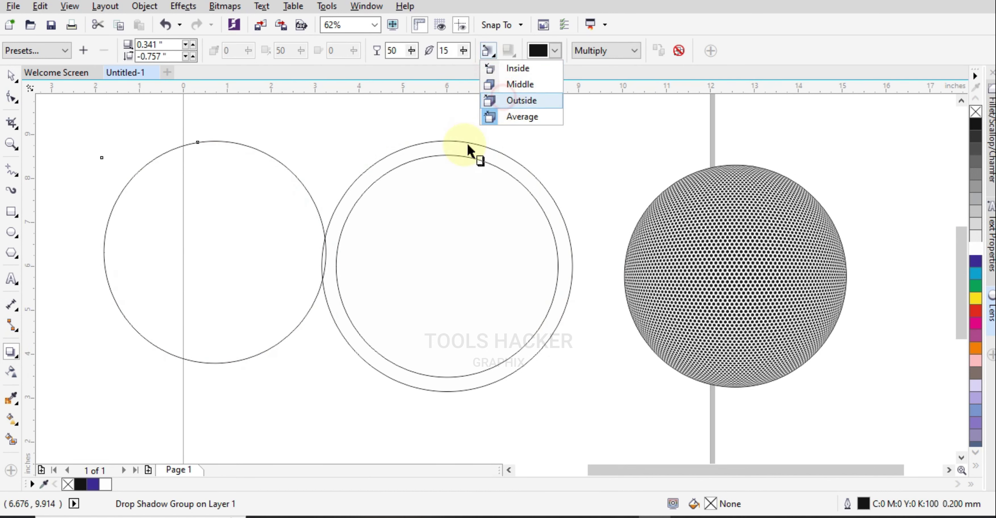
type("5")
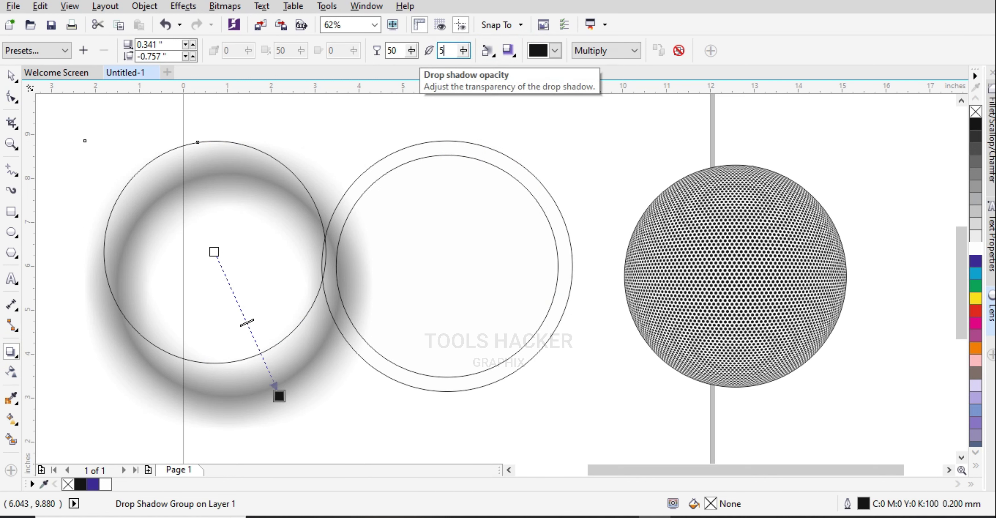
key("Return")
- Separate the blurred shadow ring from its circle and PowerClip it inside the inner circle
left_click(9, 76)
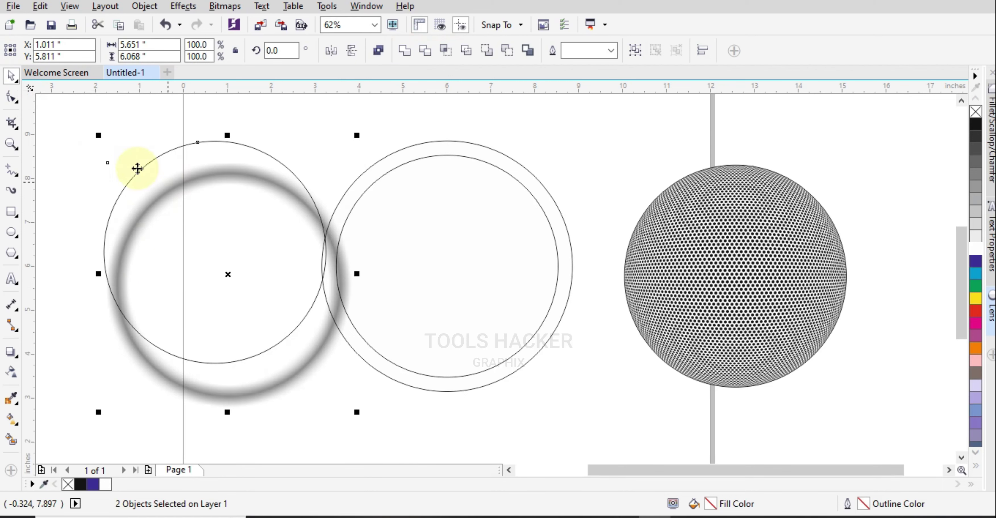
left_click(99, 161)
left_click_drag(208, 275, 131, 224)
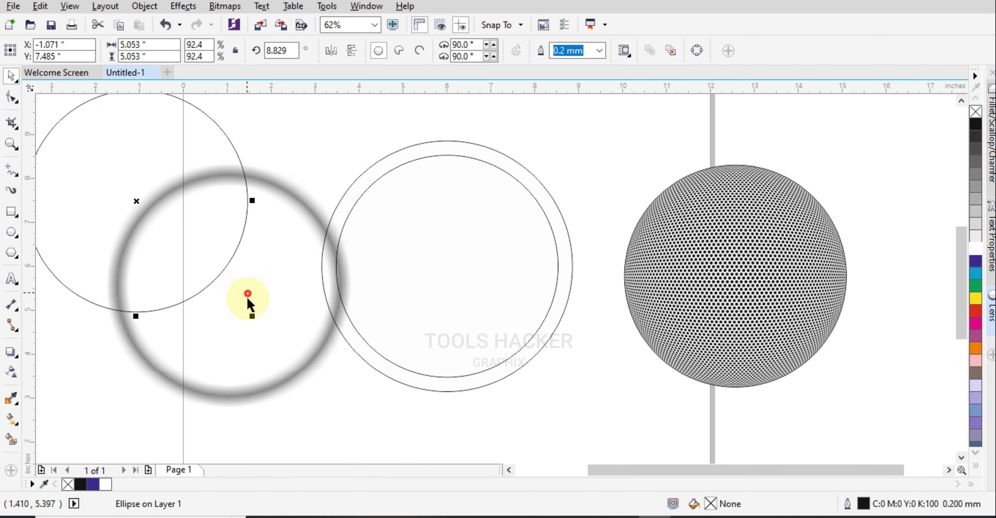
left_click_drag(247, 294, 164, 336)
right_click(165, 336)
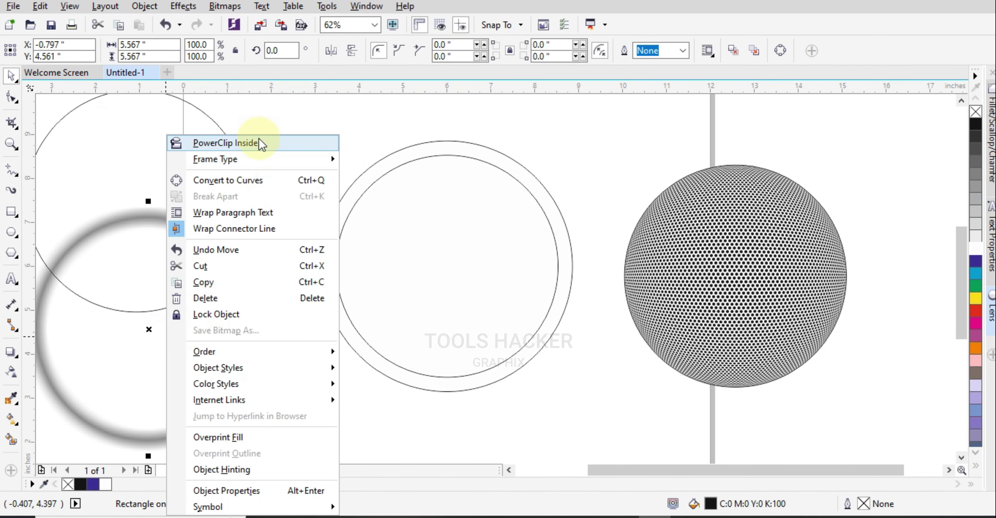
left_click(261, 144)
left_click(400, 172)
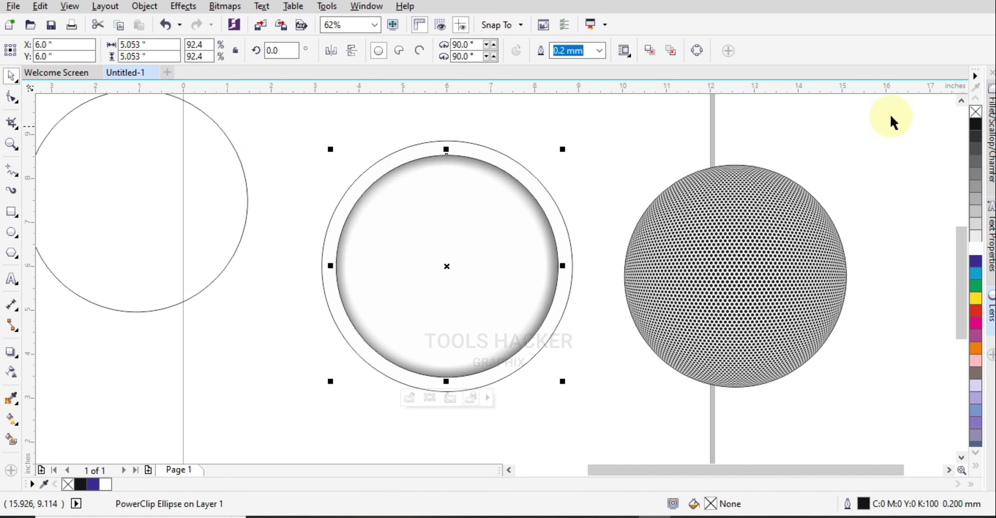
left_click(789, 144)
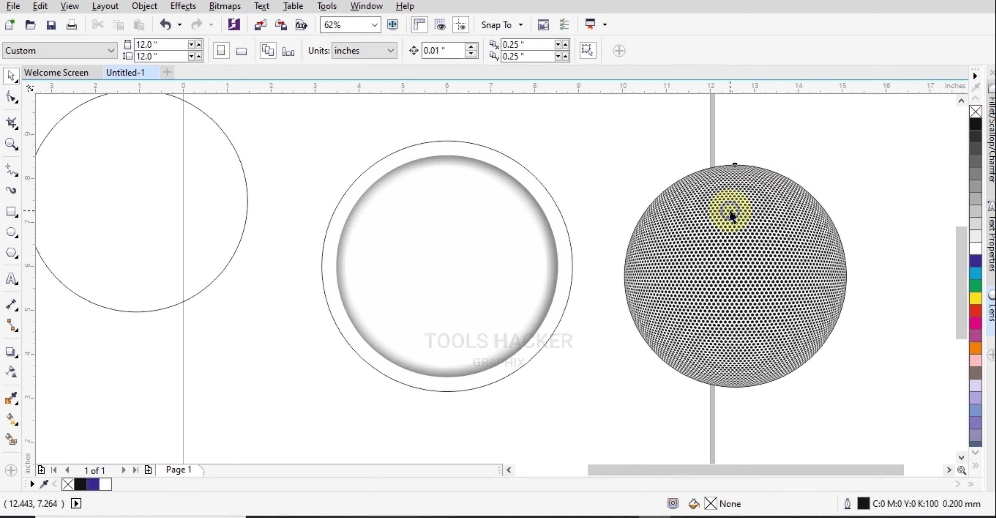
- PowerClip the dotted fish-eye sphere inside the 5.053-inch inner circle and check its contents
right_click(746, 155)
left_click(754, 158)
left_click(477, 207)
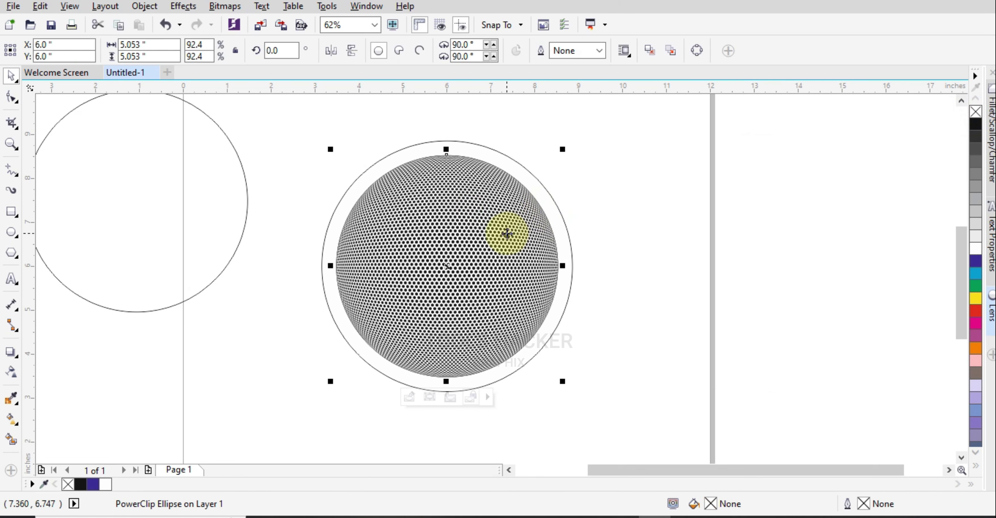
double_click(507, 233)
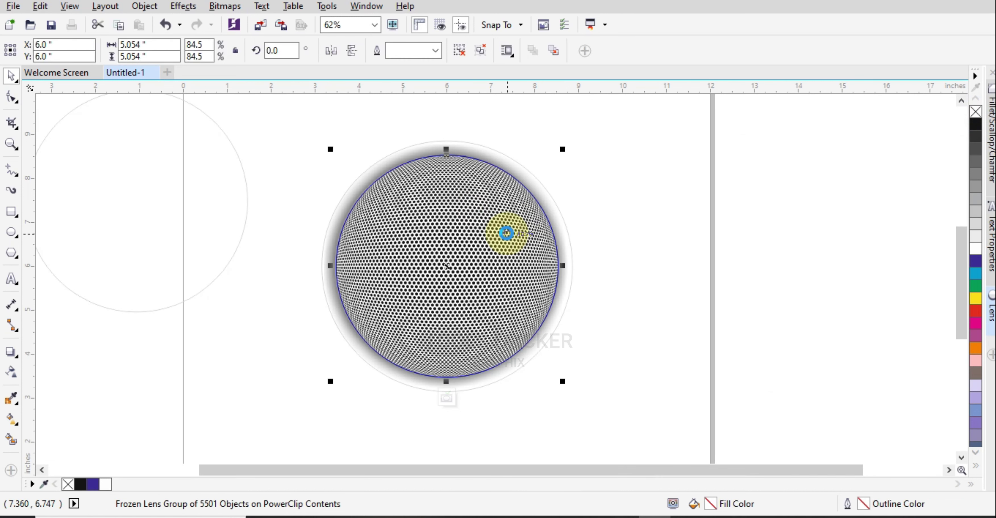
left_click(630, 231)
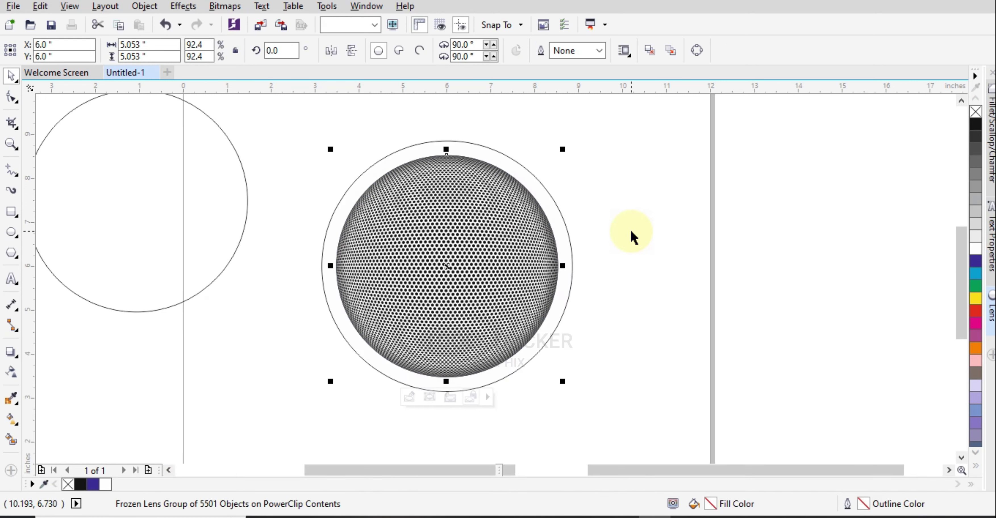
left_click(630, 229)
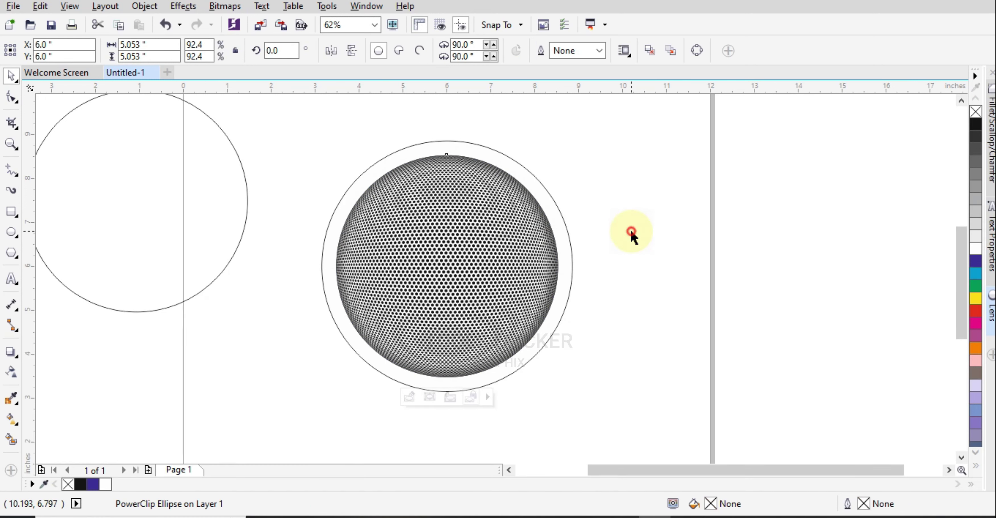
left_click(561, 210)
left_click(614, 189)
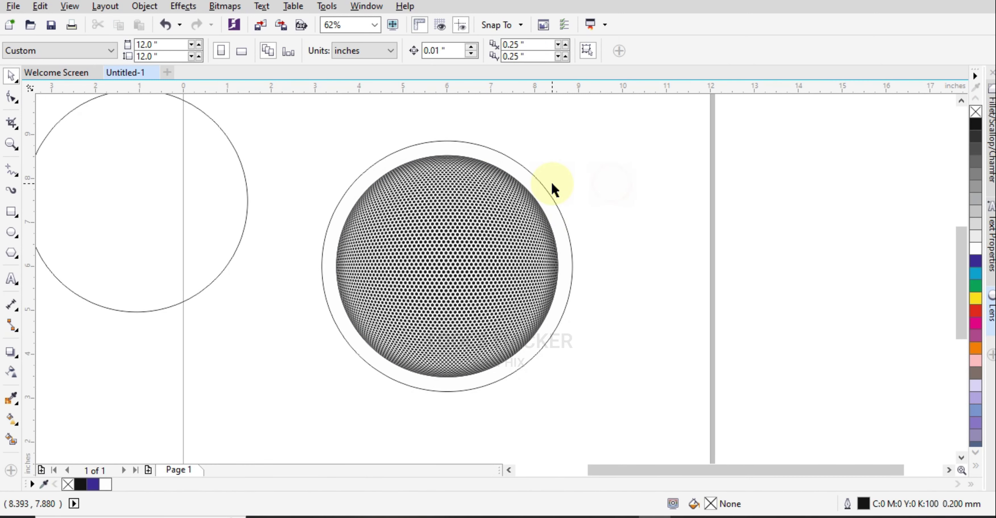
- Scale two larger copies of the outer circle, about 6.319 and 6.653 inches across
left_click(544, 185)
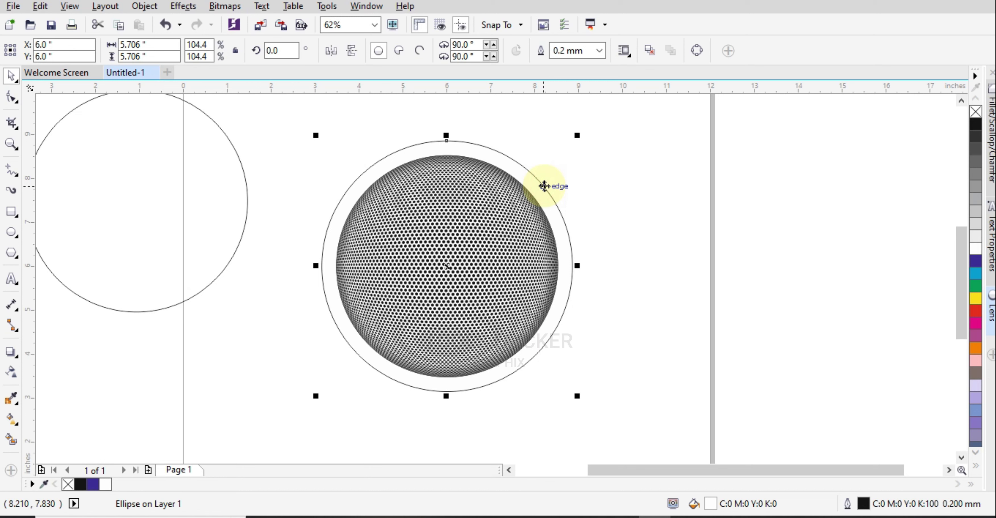
left_click(543, 186)
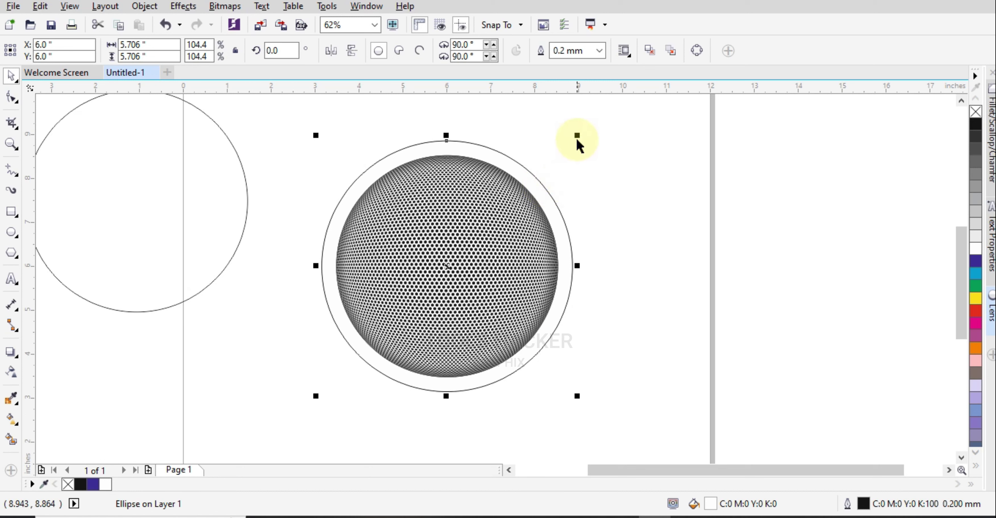
left_click_drag(577, 135, 590, 121)
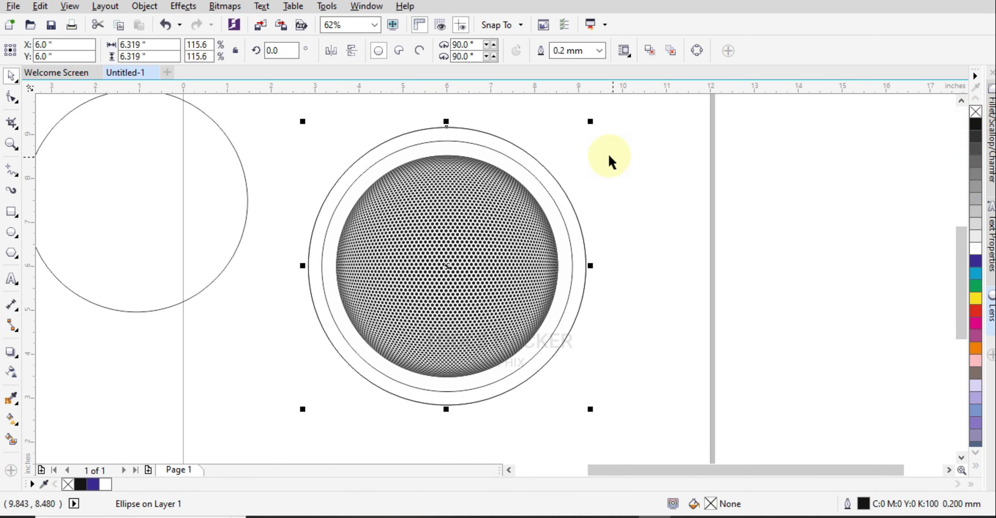
left_click_drag(593, 123, 604, 117)
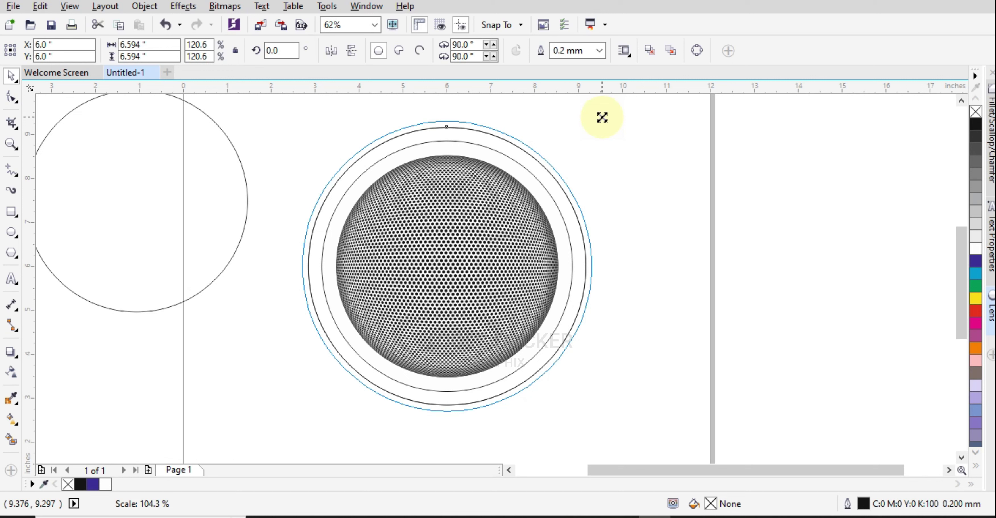
left_click_drag(606, 118, 599, 114)
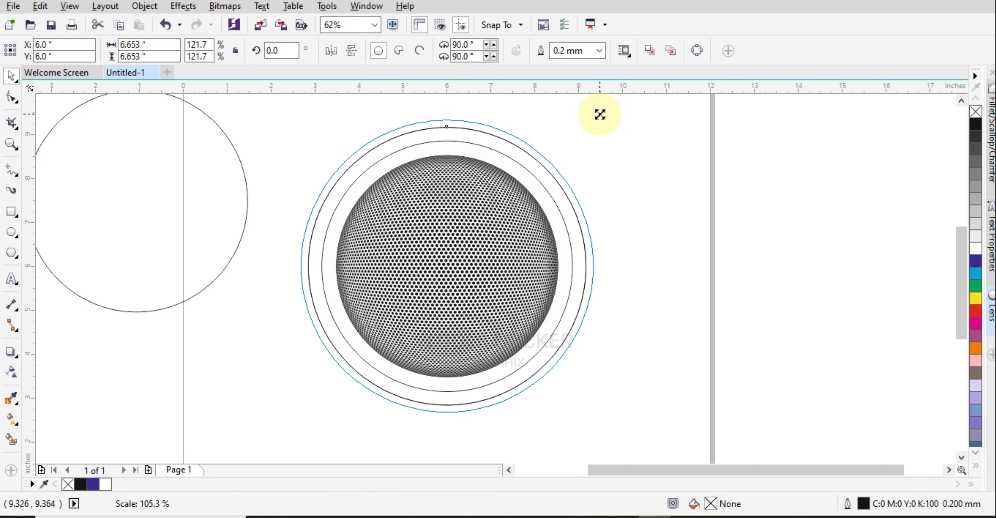
left_click_drag(599, 115, 600, 120)
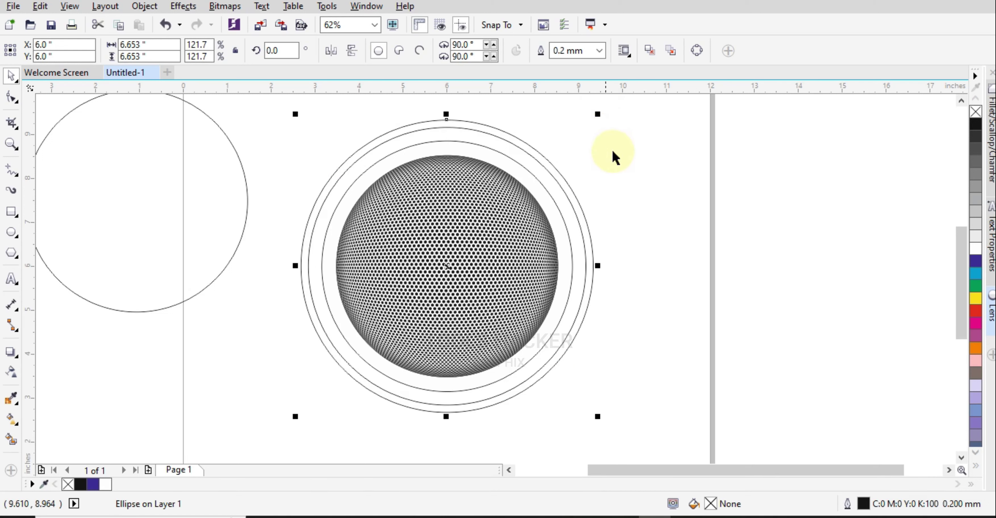
left_click(613, 160)
- Combine the two new outer circles into a single band
left_click(484, 128)
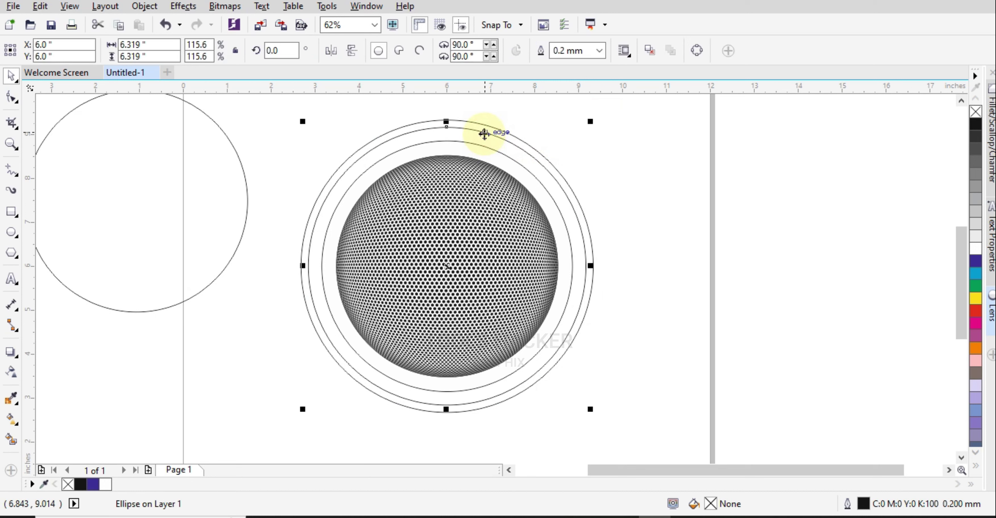
left_click(487, 127, "shift")
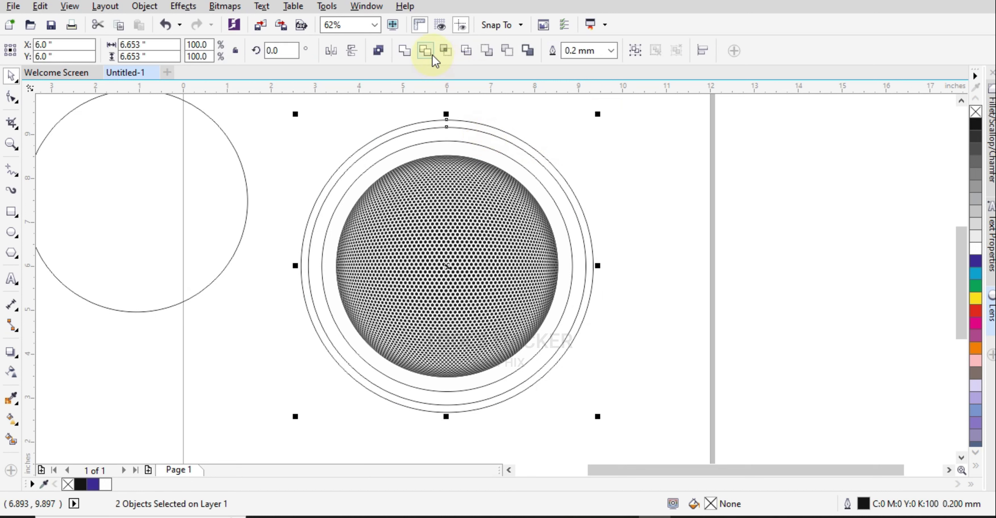
left_click(378, 54)
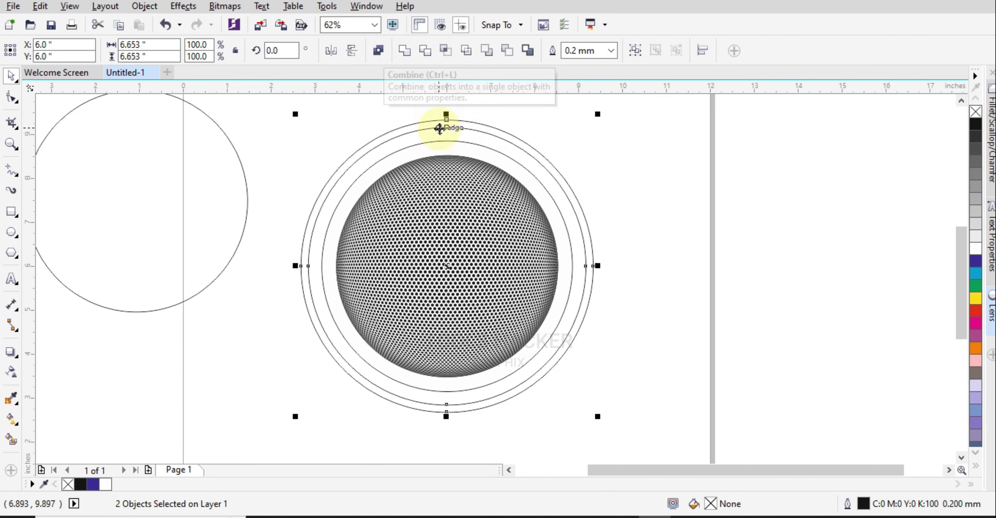
- Place a copy of the combined outer ring to the right and nudge it upward
left_click(505, 127)
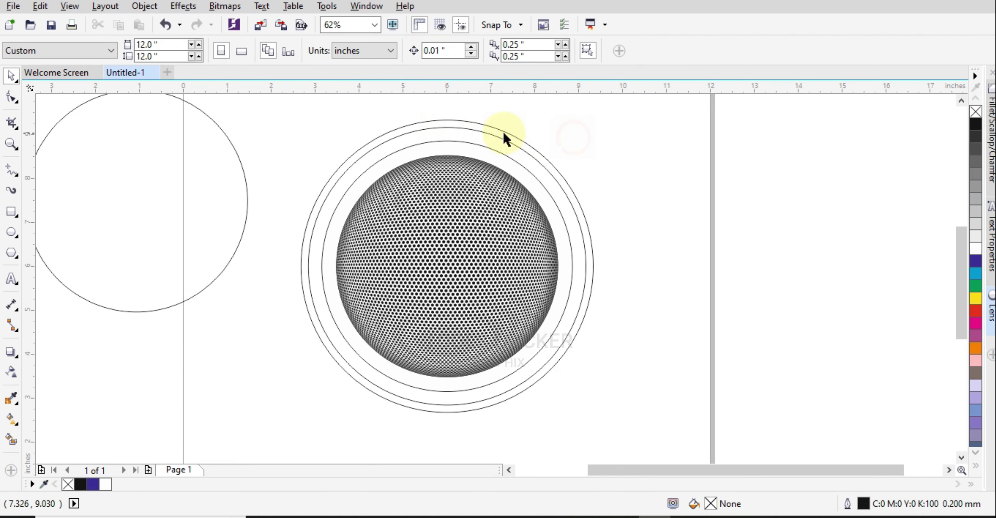
left_click_drag(499, 135, 739, 167)
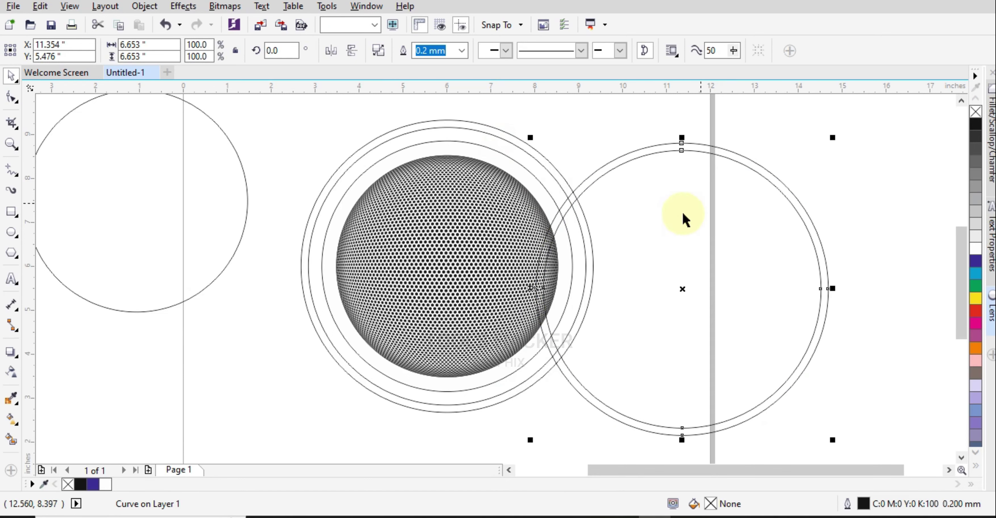
left_click(610, 159)
left_click_drag(610, 159, 608, 135)
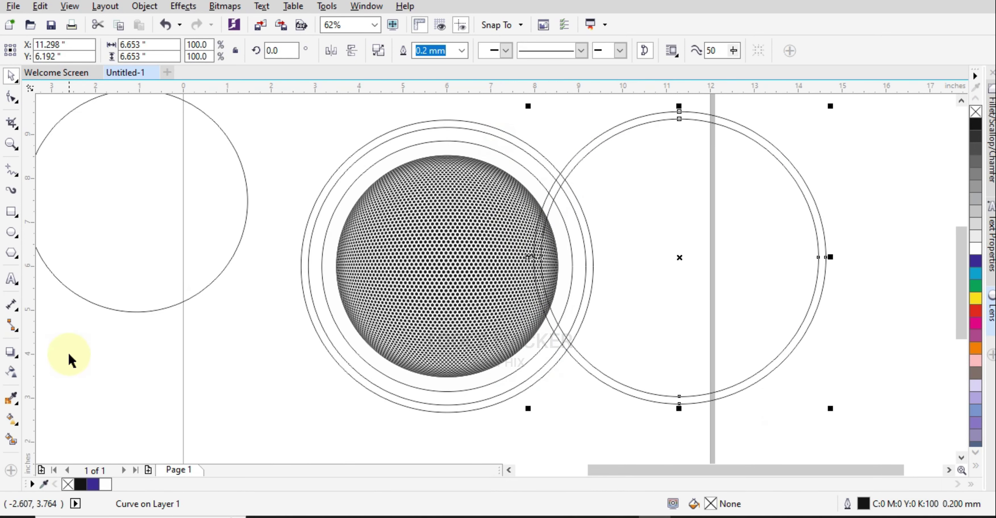
- Give the copied ring an Outside drop shadow with a feather of 2
left_click(12, 353)
left_click_drag(674, 252, 795, 433)
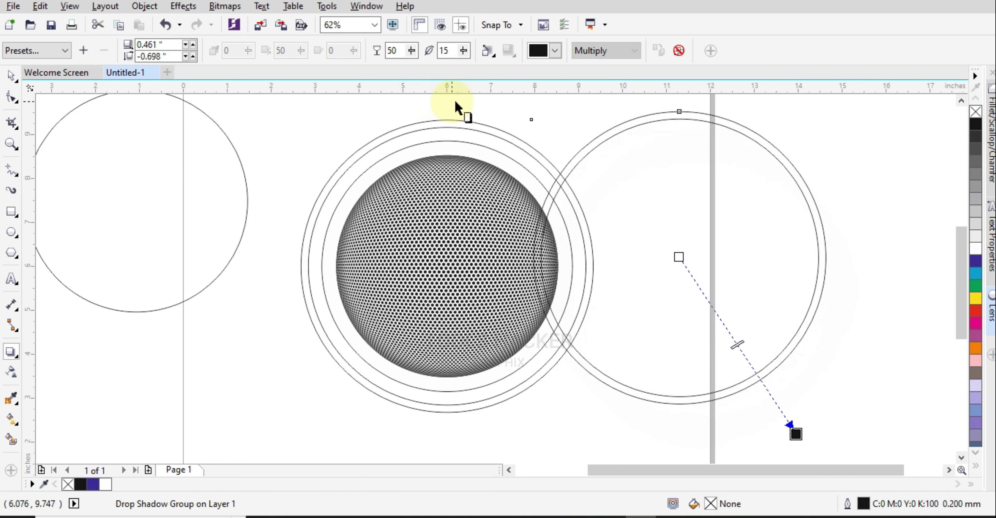
left_click(489, 53)
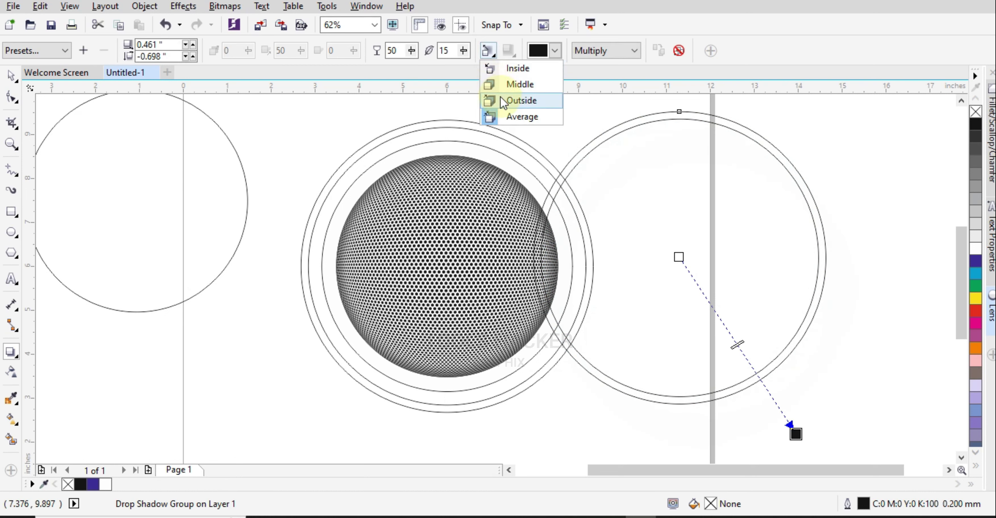
left_click(480, 100)
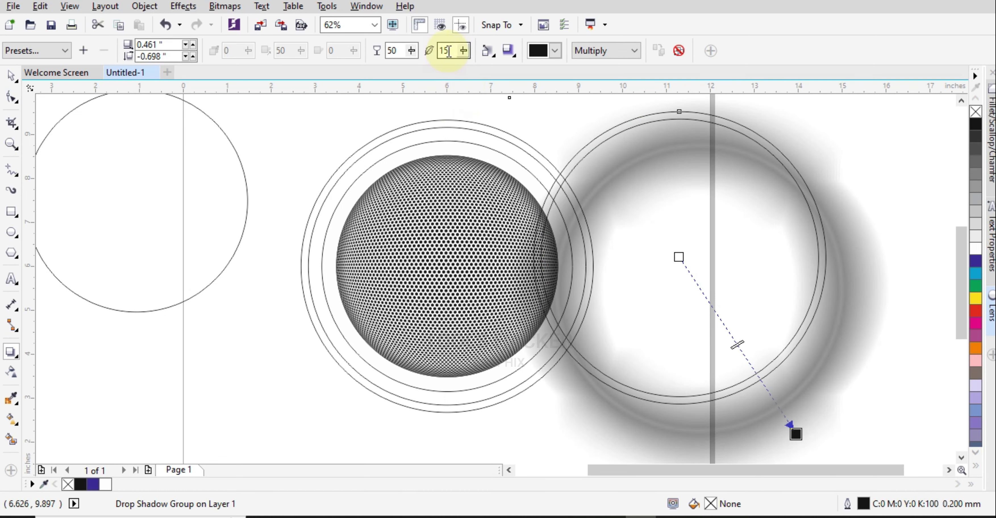
key("Return")
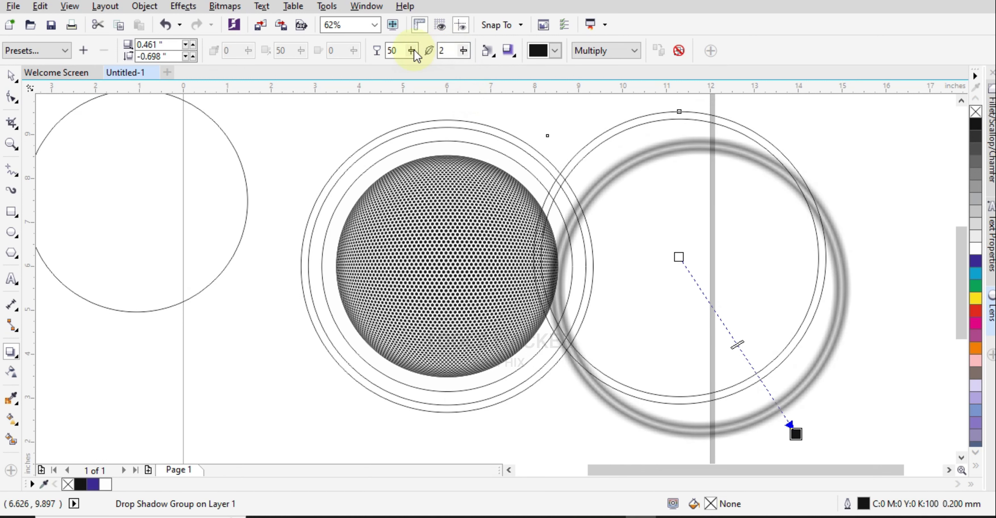
left_click(11, 76)
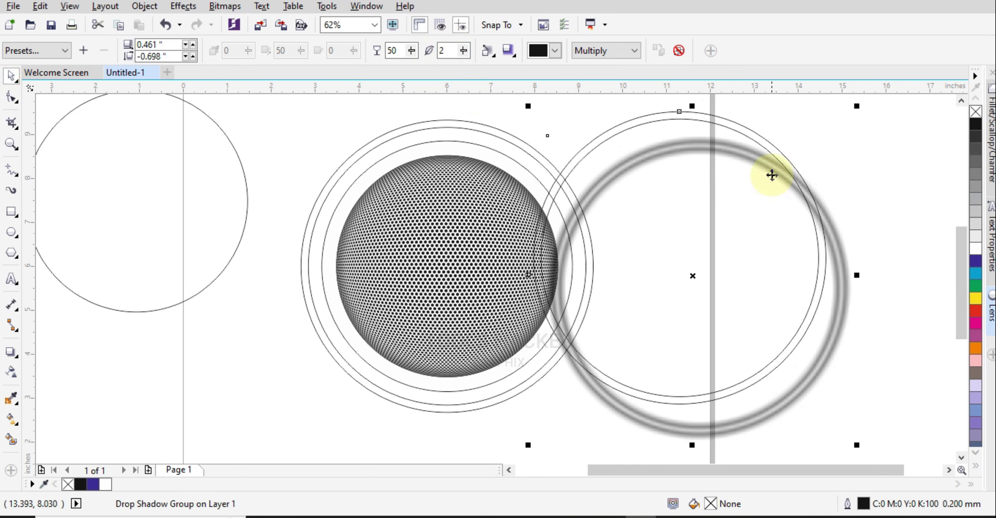
- Reposition the shadowed ring copy further to the right
left_click(832, 212)
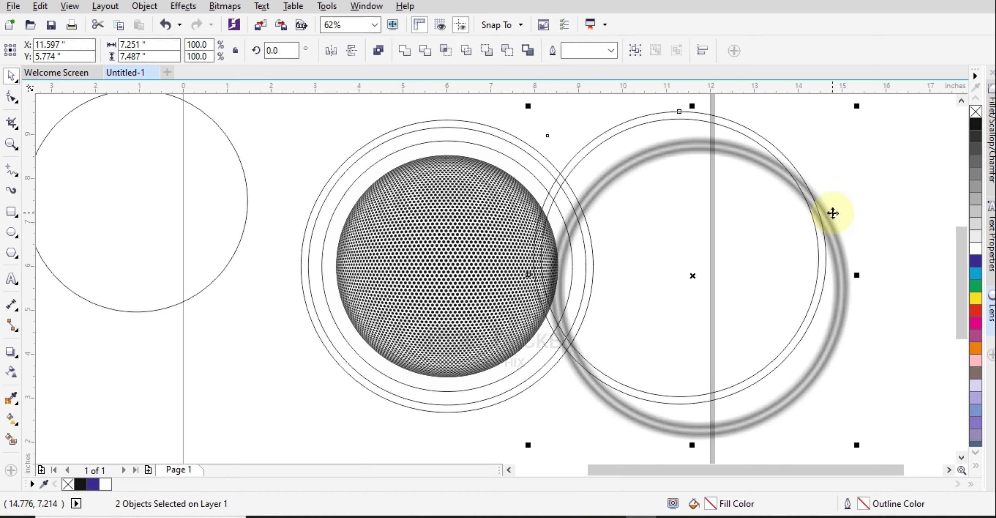
left_click_drag(743, 132, 750, 124)
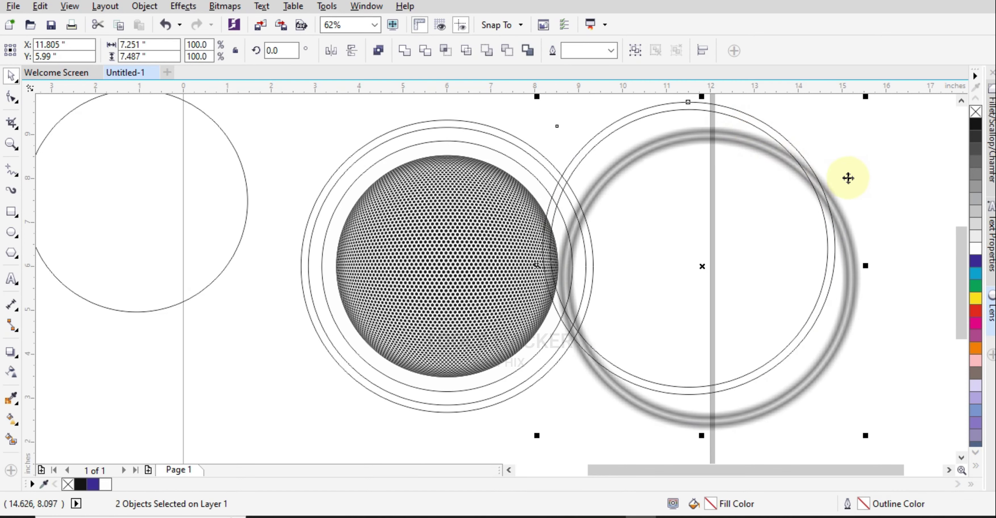
left_click(855, 182)
left_click_drag(838, 220, 874, 219)
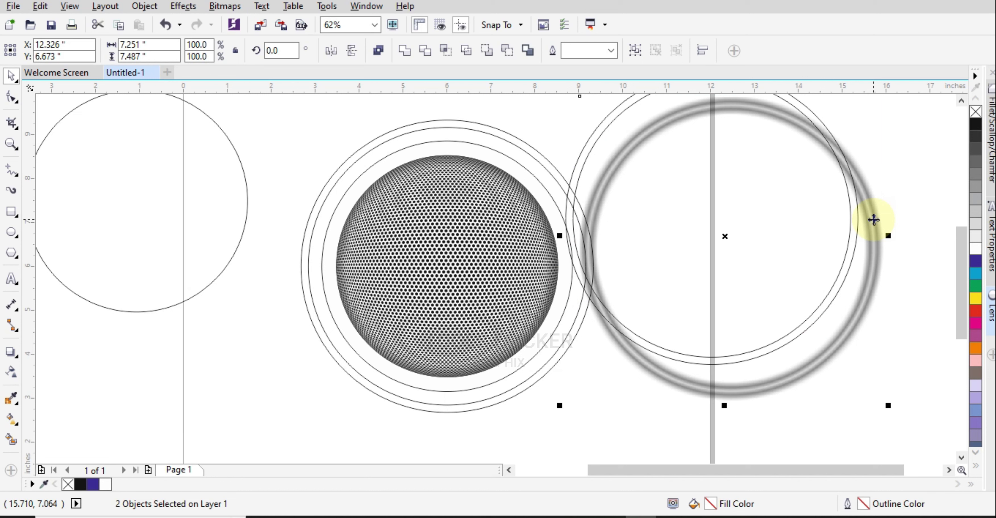
- PowerClip the blurred shadow ring inside the sphere's outer ring
left_click(879, 231)
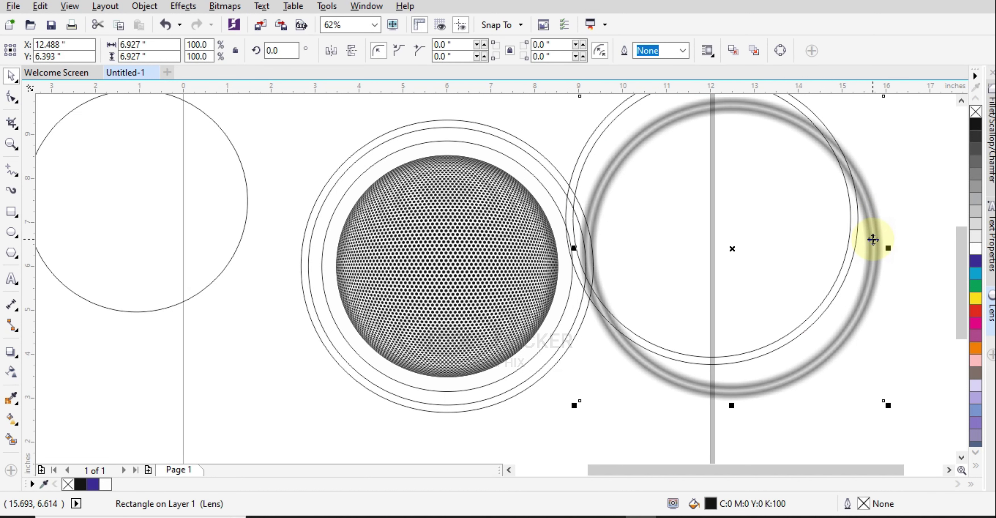
left_click(923, 313)
left_click_drag(862, 317, 848, 351)
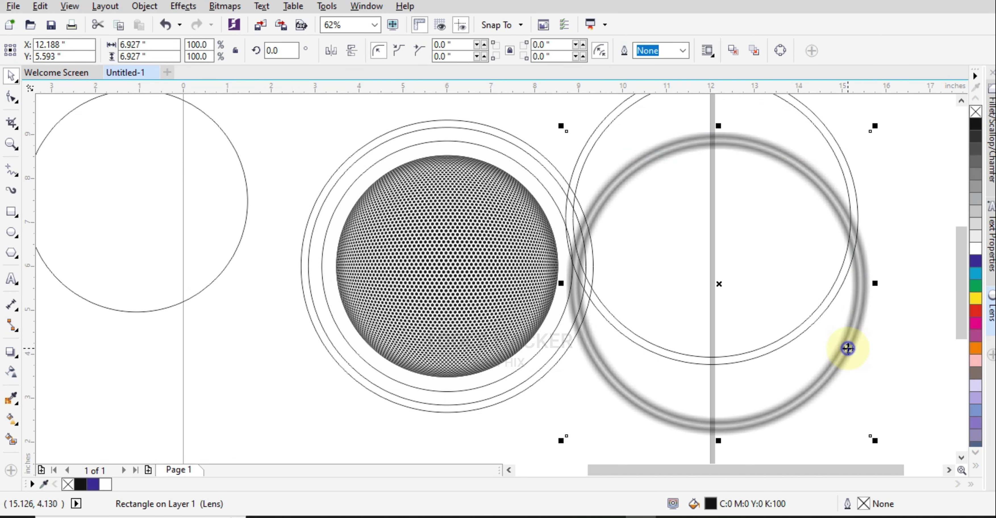
right_click(848, 348)
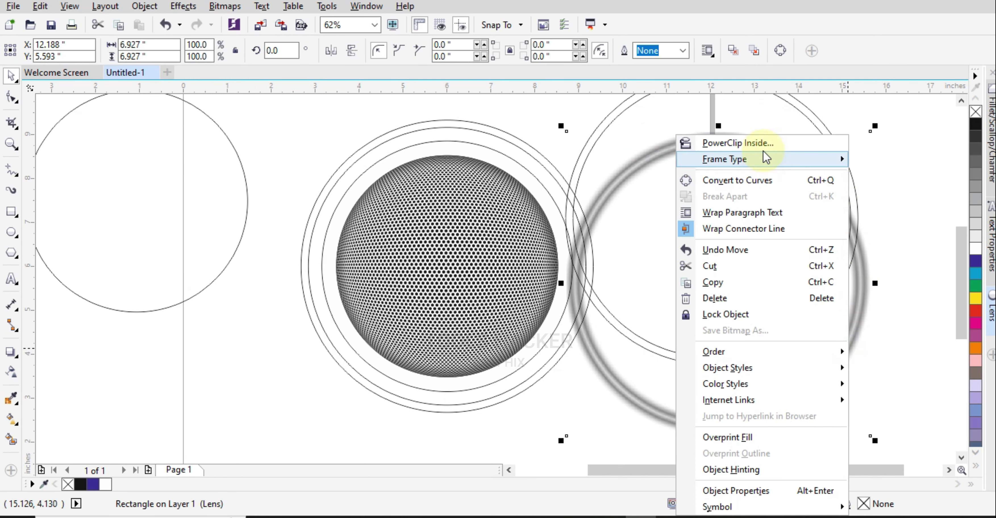
left_click(609, 373)
left_click_drag(600, 371, 689, 362)
right_click(689, 366)
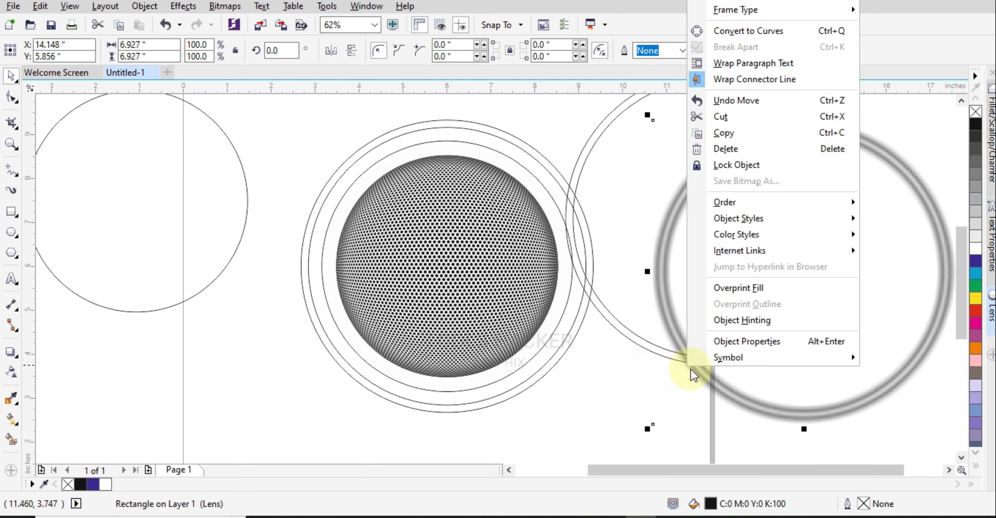
left_click(739, 0)
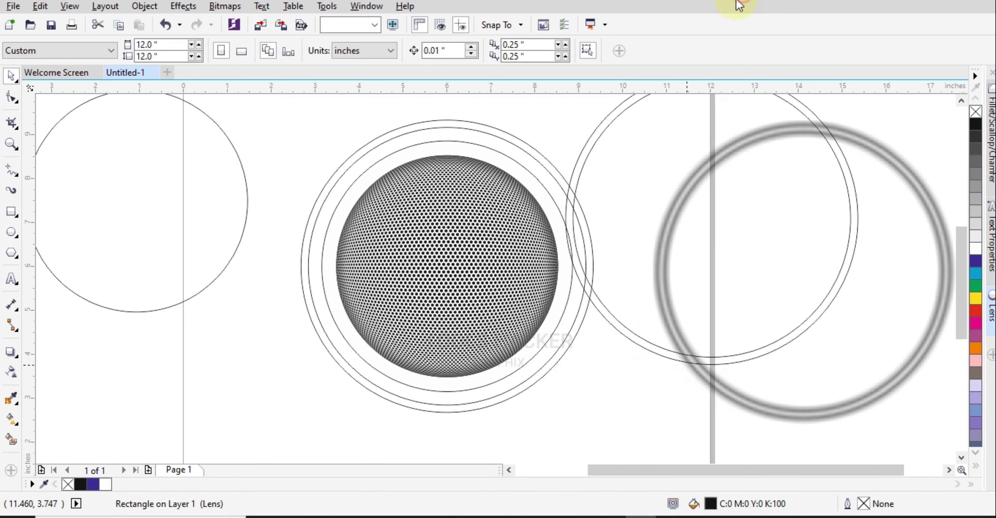
left_click(469, 126)
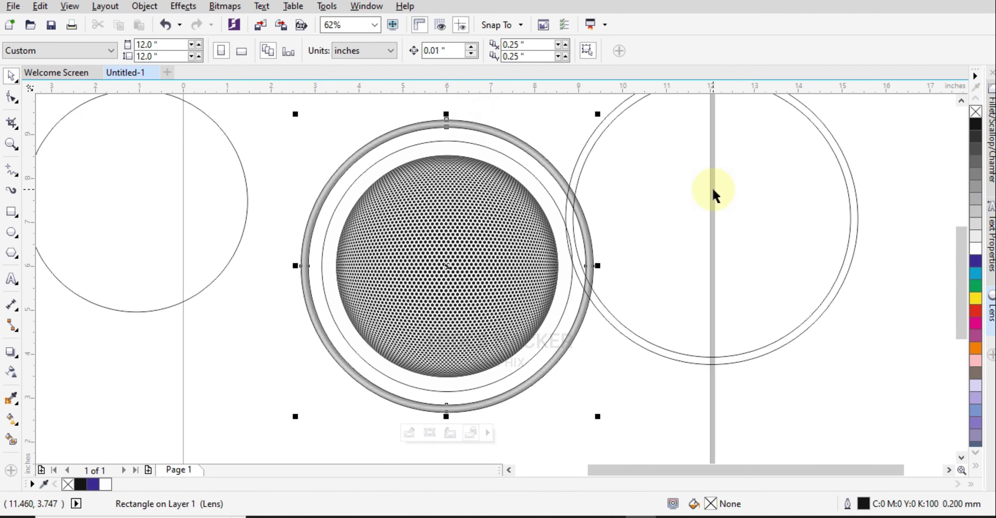
- Delete the spare double circle on the right
left_click(719, 197)
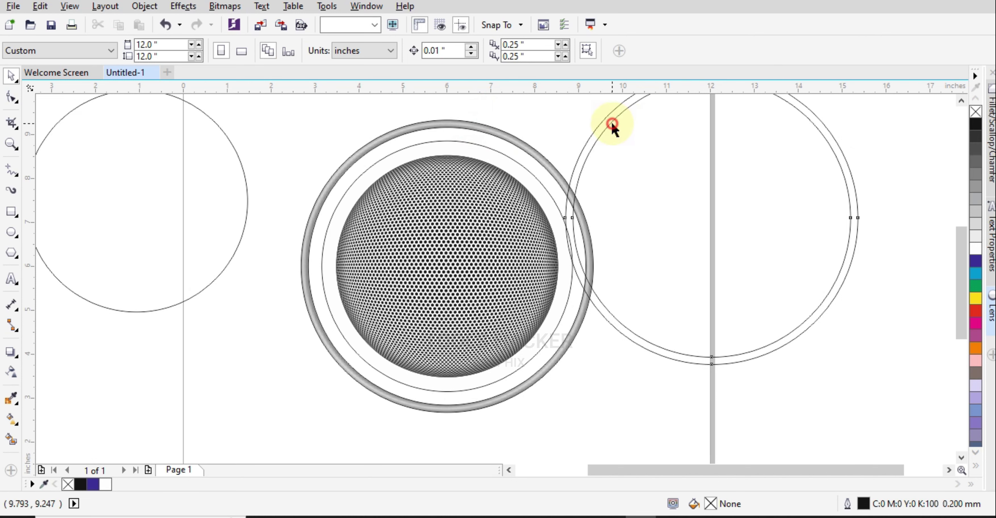
left_click(612, 121)
key("Delete")
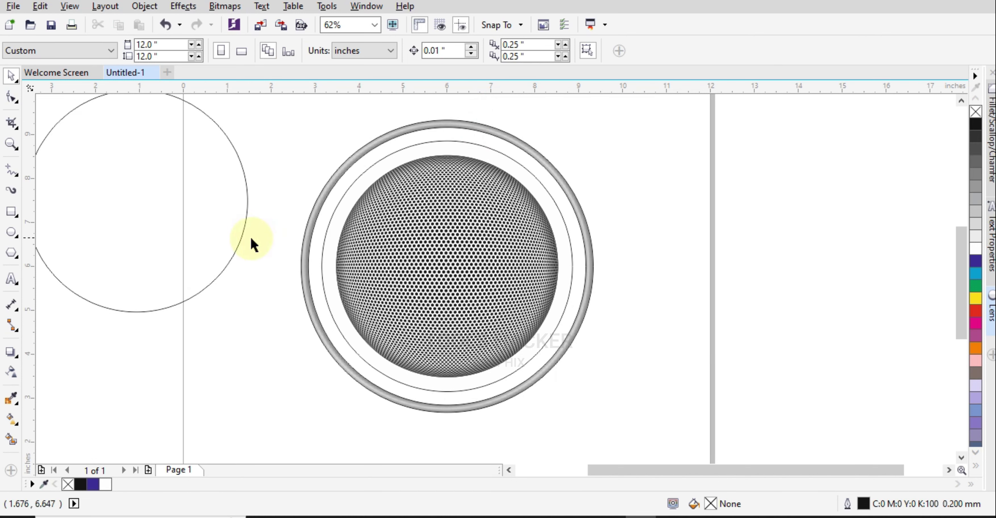
- Delete the leftover left circle and add a drop shadow to the inner white ring
left_click(241, 238)
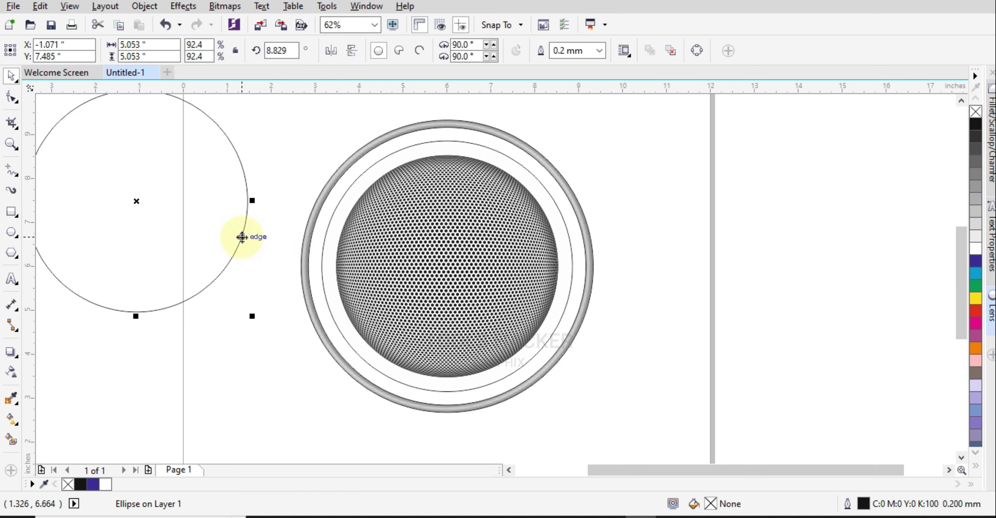
key("Delete")
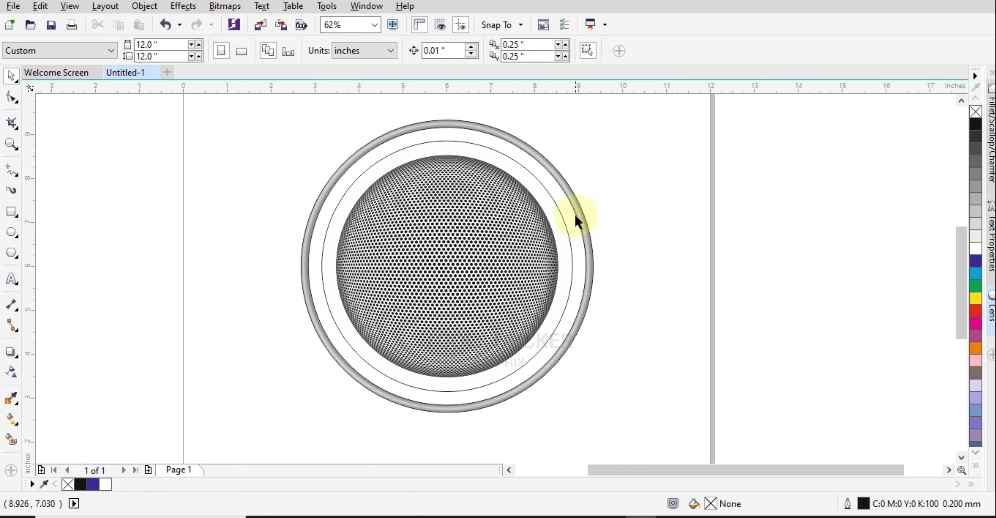
left_click(555, 196)
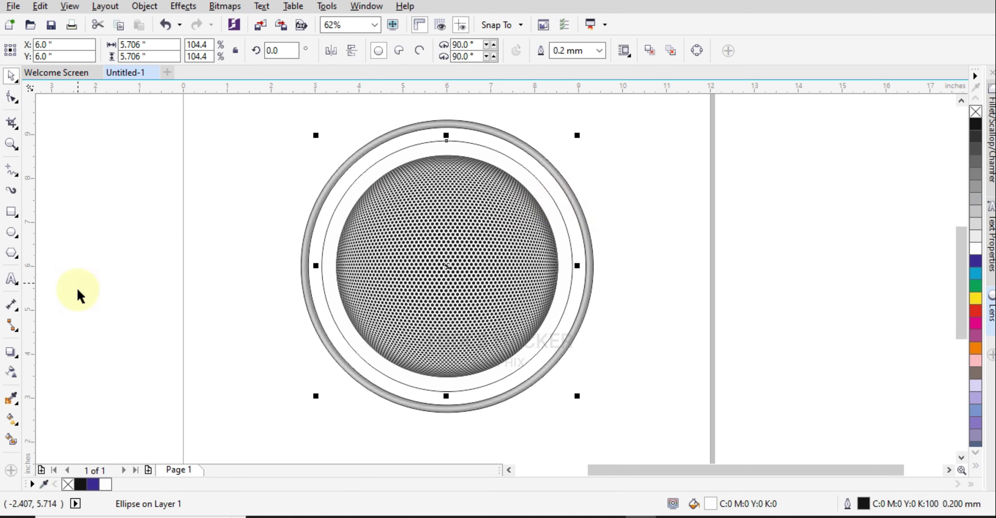
left_click(11, 352)
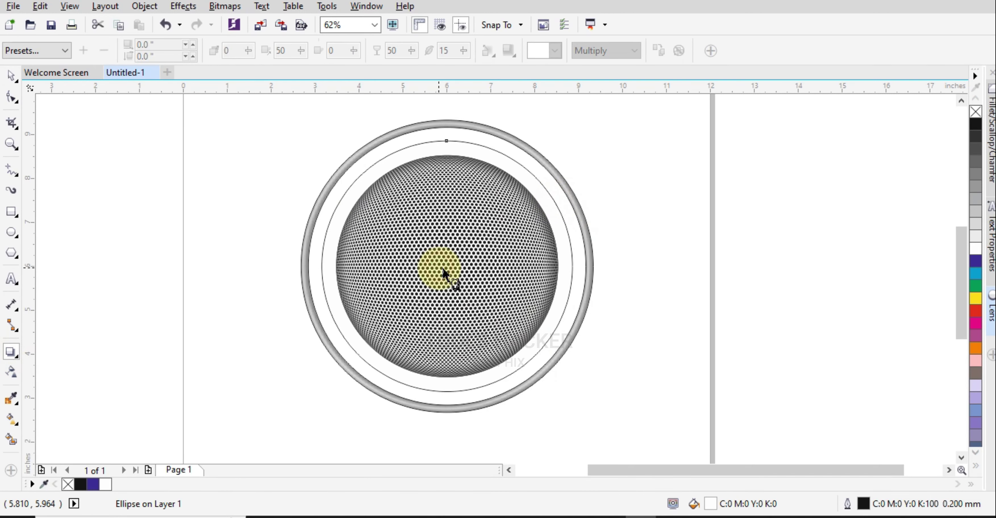
left_click(444, 166)
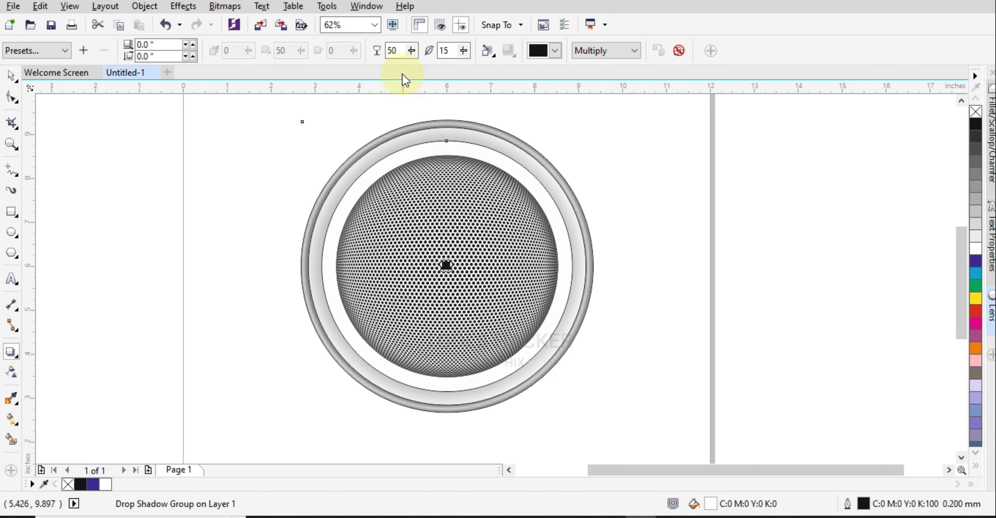
- Set the inner ring's shadow direction to Outside with a feather of 3
type("5")
key("Return")
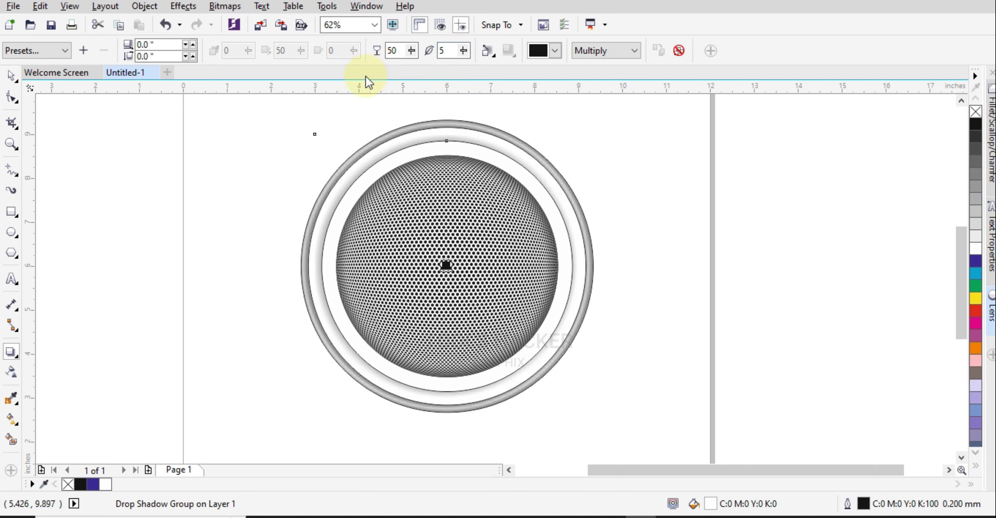
left_click(498, 50)
left_click(503, 99)
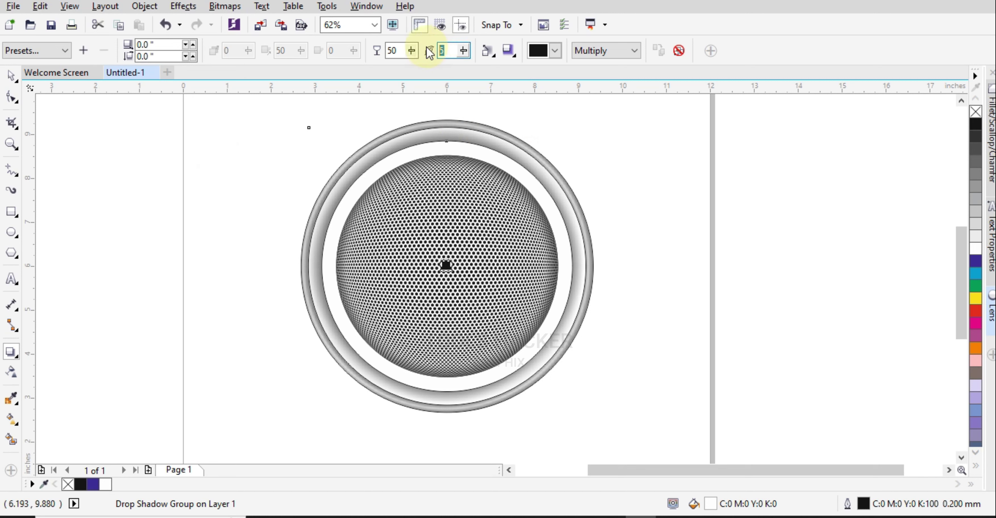
type("3")
key("Return")
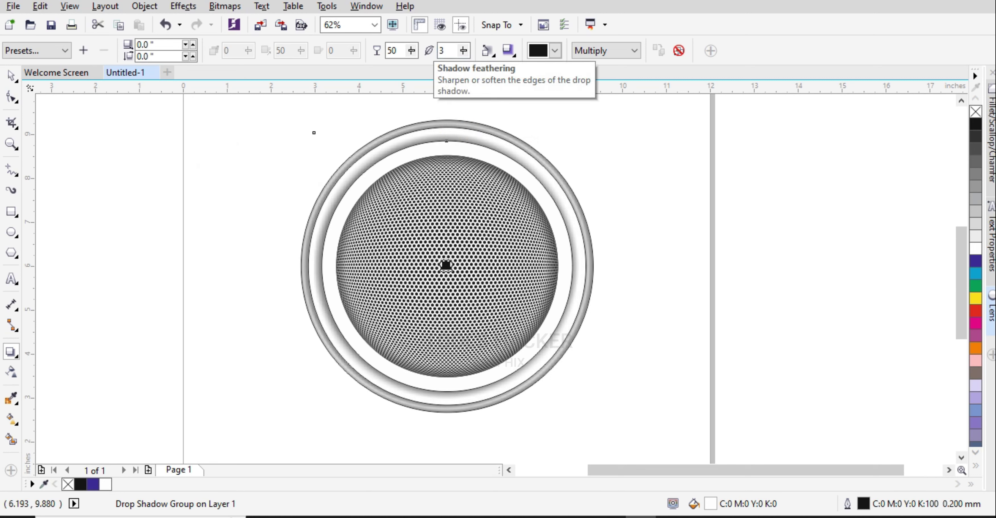
left_click(11, 76)
left_click(83, 115)
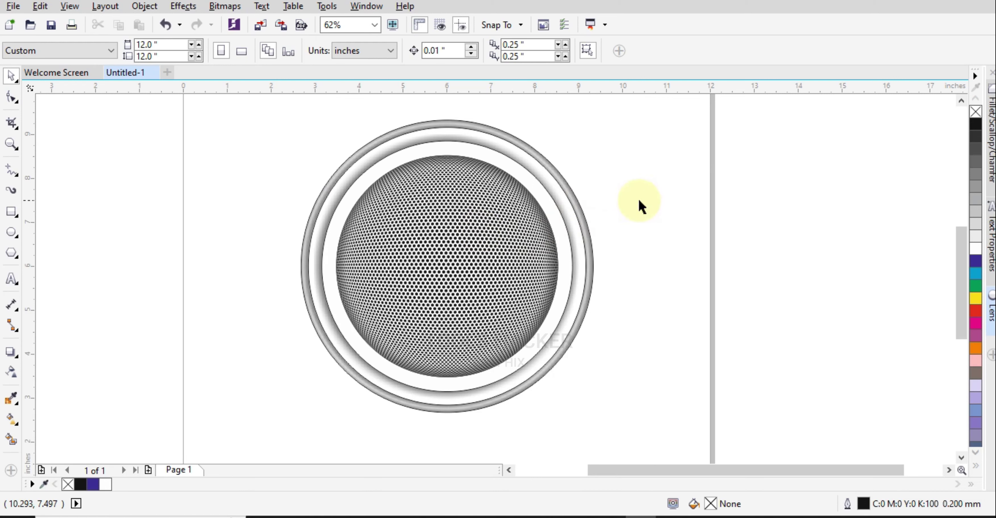
- Draw a tall rectangle over the left half of the rings
left_click(10, 212)
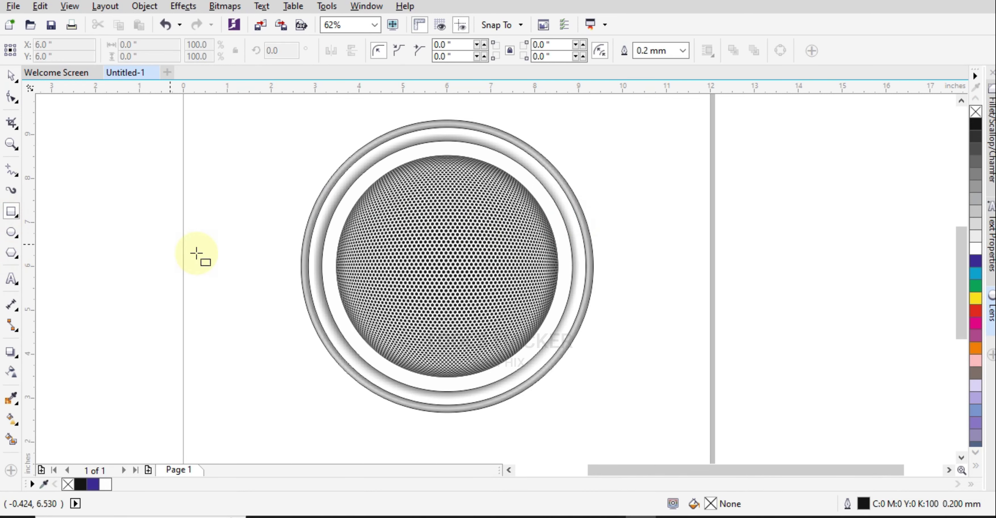
scroll(231, 307, "down", 1)
left_click_drag(232, 175, 340, 385)
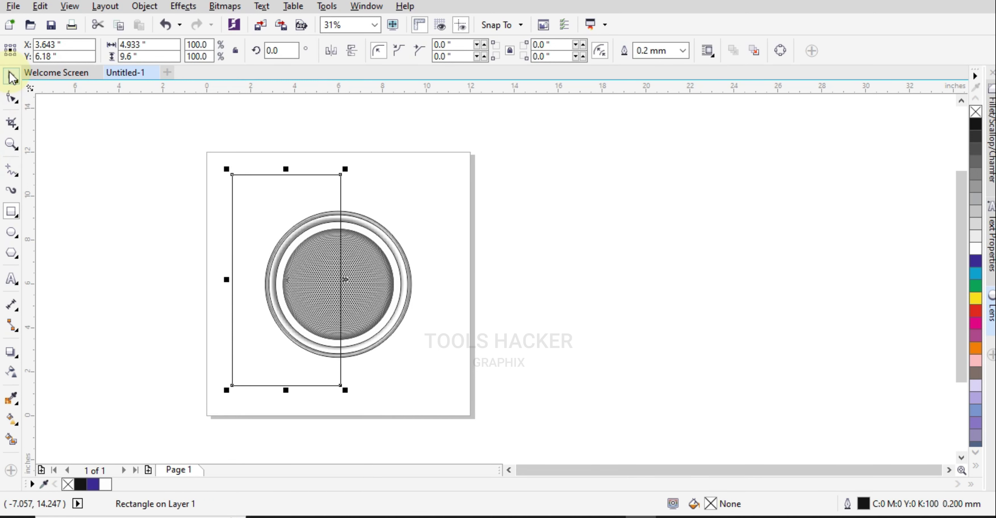
left_click(12, 77)
scroll(252, 288, "up", 1)
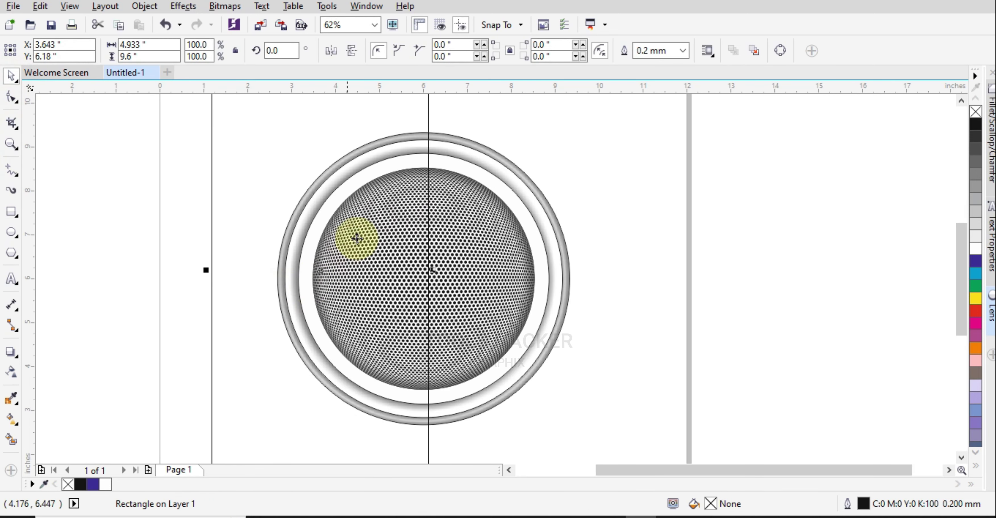
- PowerClip the tall rectangle inside the outer ring and fill the ring black
left_click(480, 144)
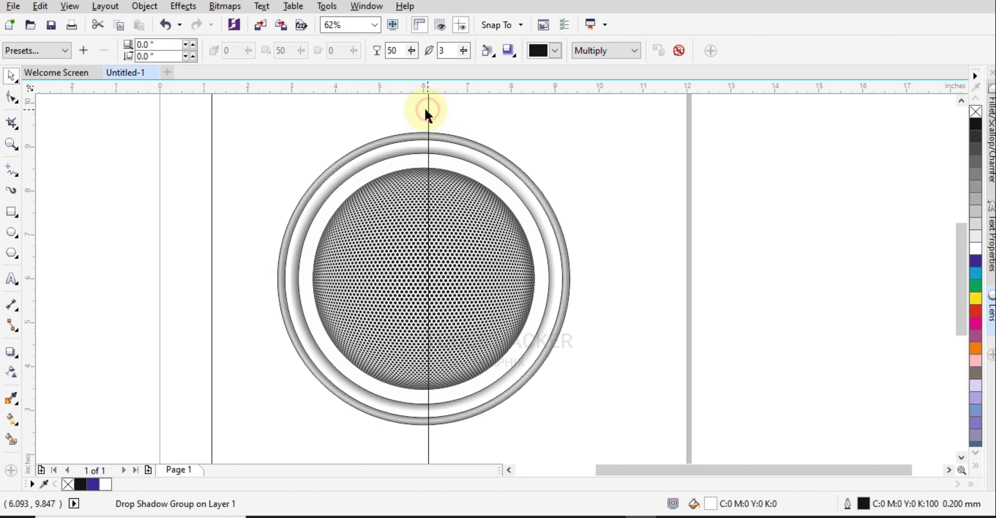
left_click_drag(427, 111, 421, 111)
right_click(393, 117)
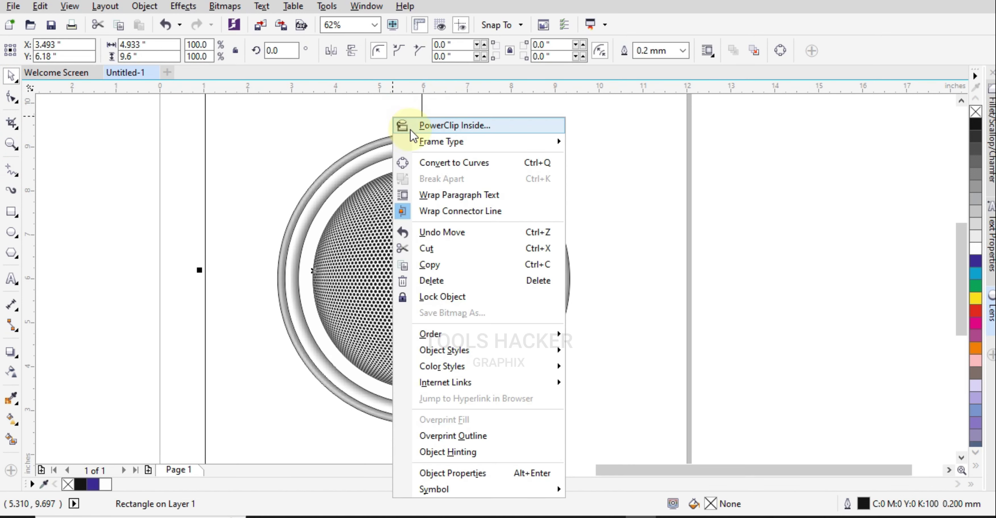
left_click(410, 126)
left_click(443, 137)
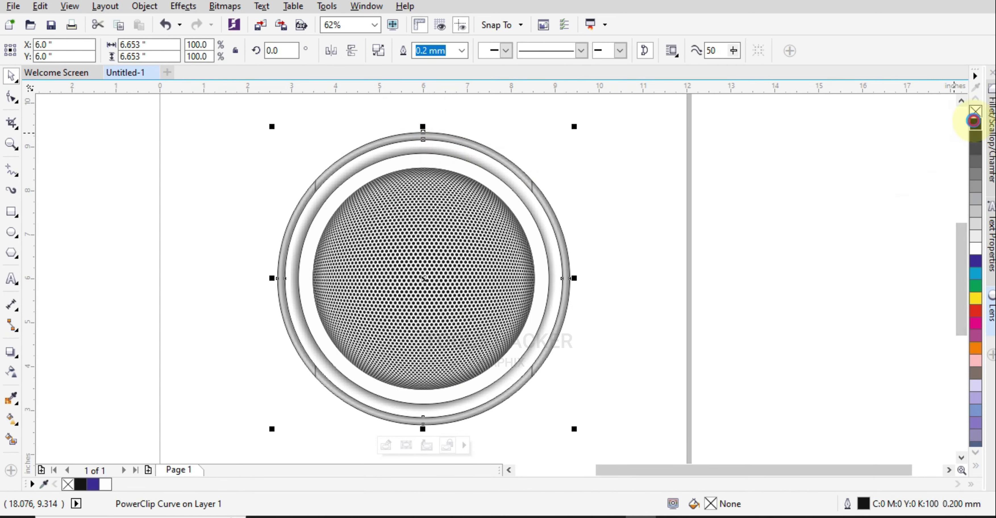
left_click(975, 124)
left_click(730, 150)
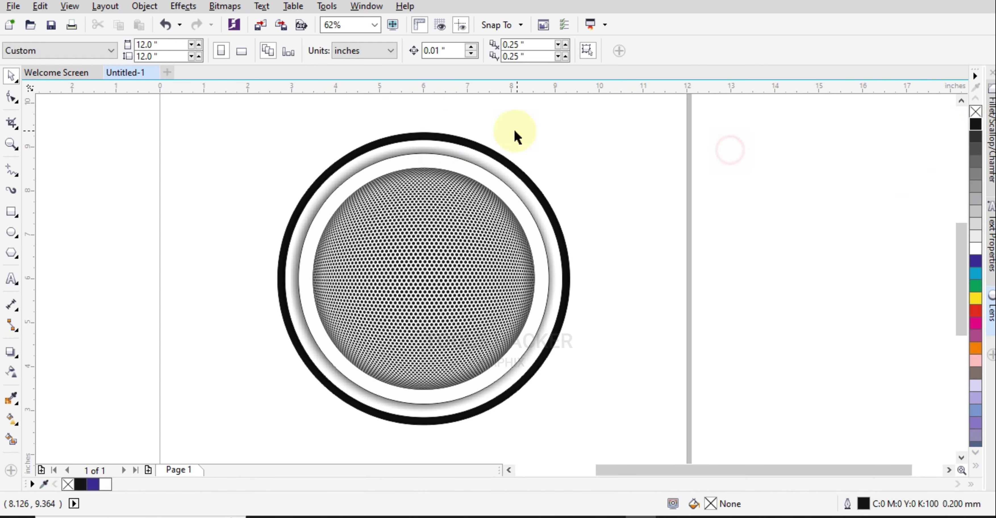
- Move the clipped rectangle over the ring's left half, fill it cyan, and send it back
double_click(447, 142)
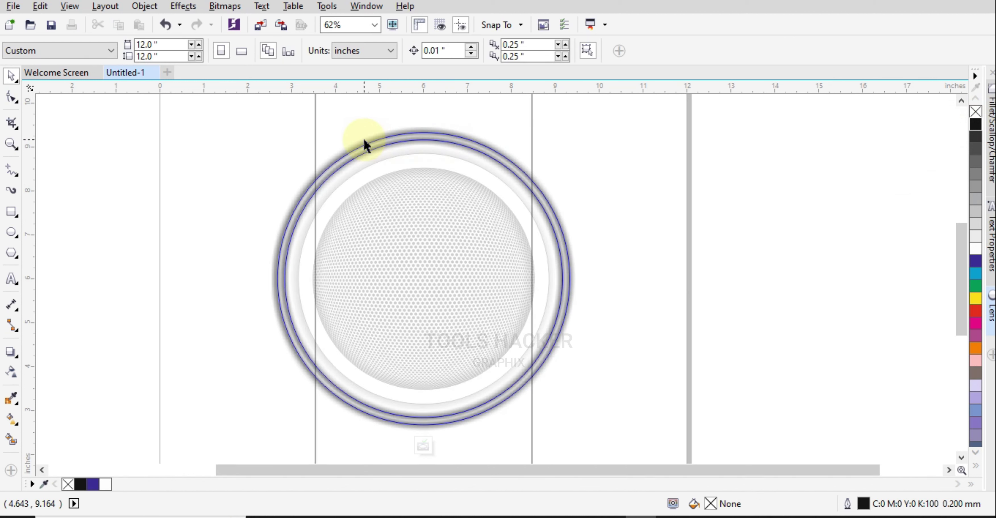
left_click(473, 118)
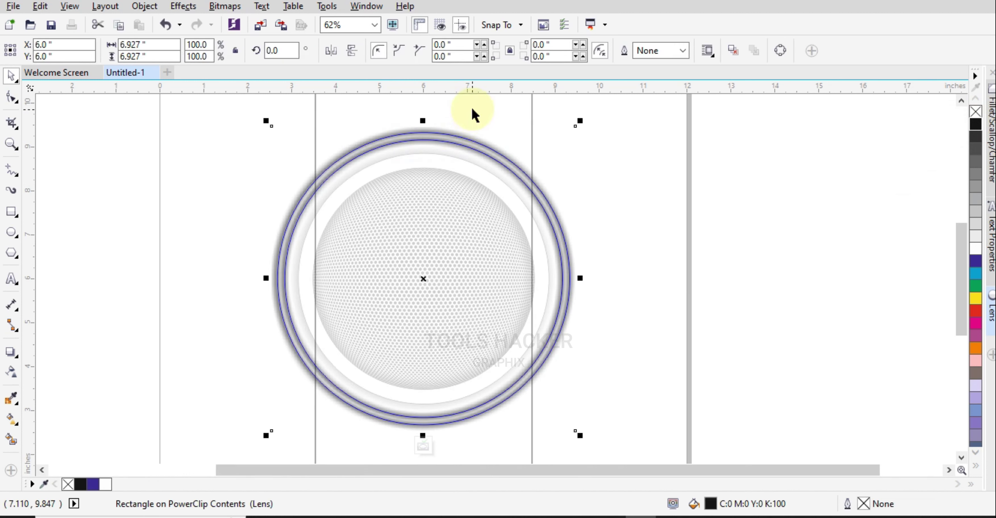
left_click_drag(509, 109, 400, 115)
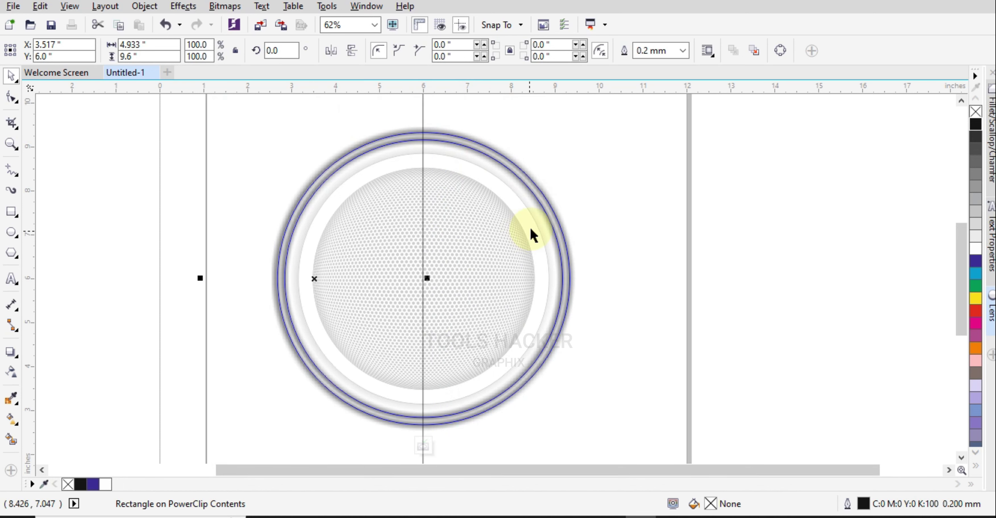
left_click(975, 273)
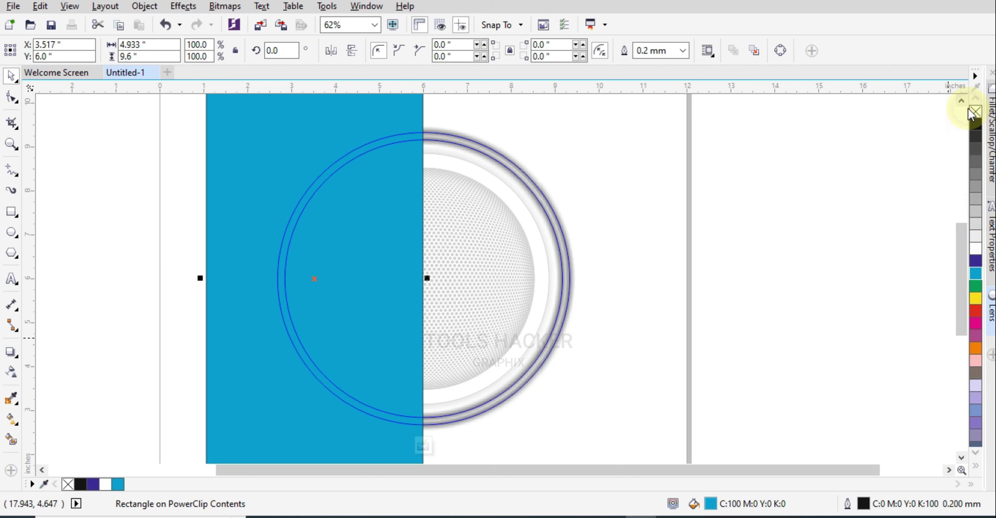
key("shift+Page_Down")
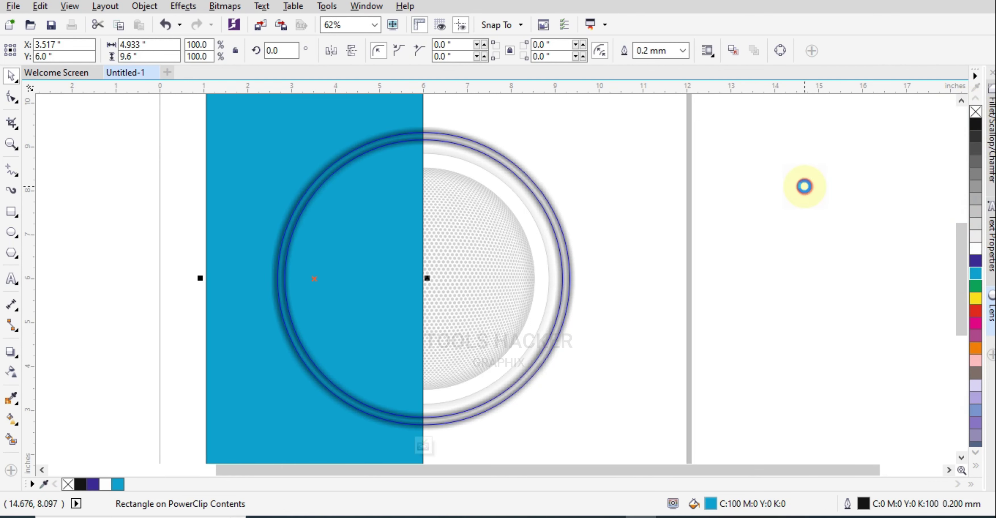
left_click(803, 185)
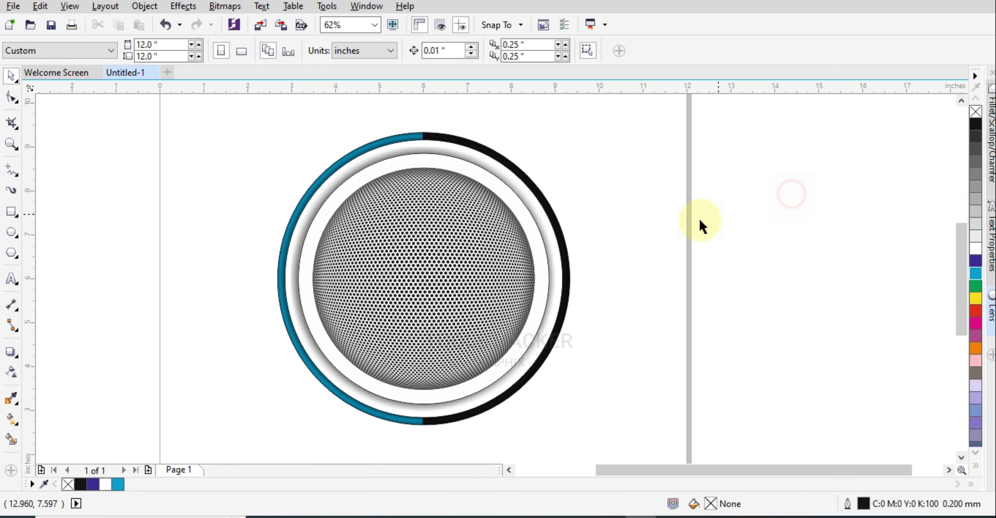
- Remove the outlines from all four rings around the sphere
scroll(634, 276, "down", 2)
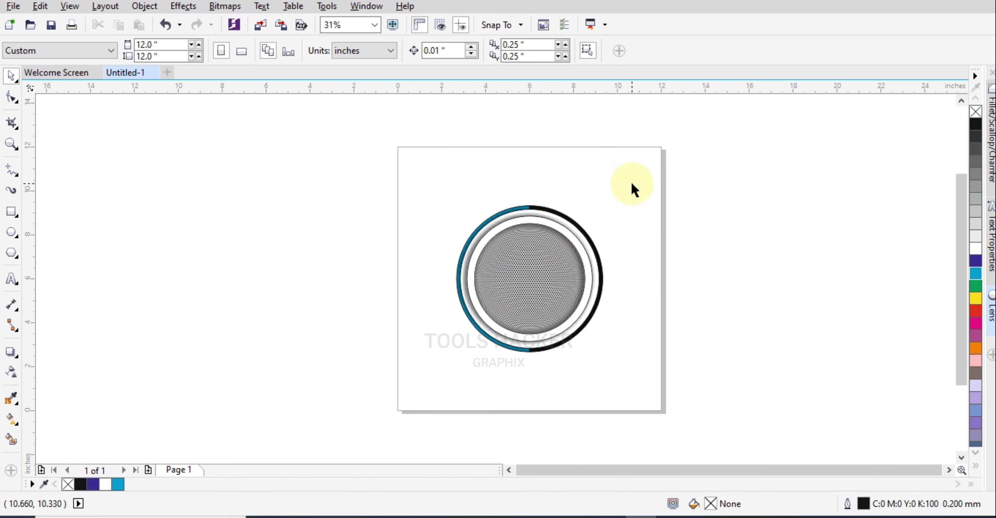
left_click_drag(631, 185, 433, 360)
right_click(975, 111)
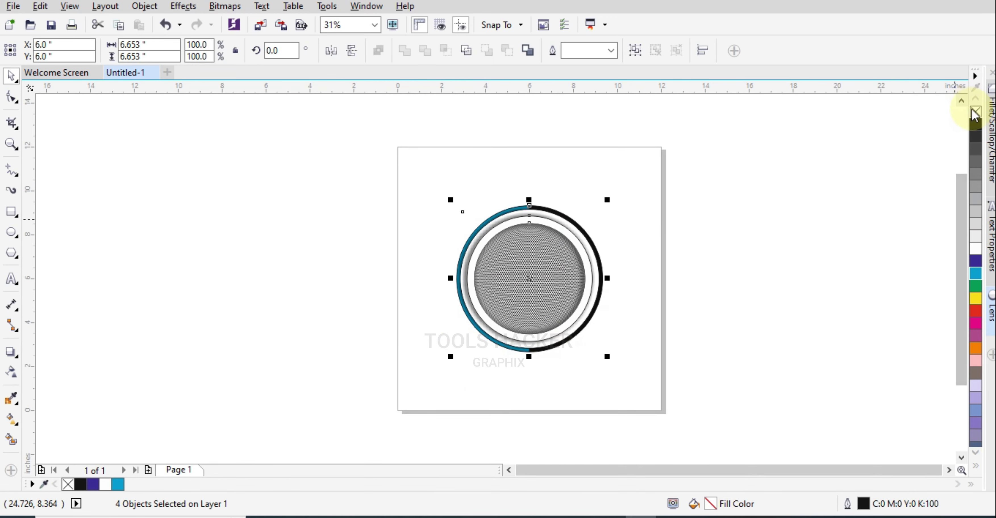
left_click(752, 244)
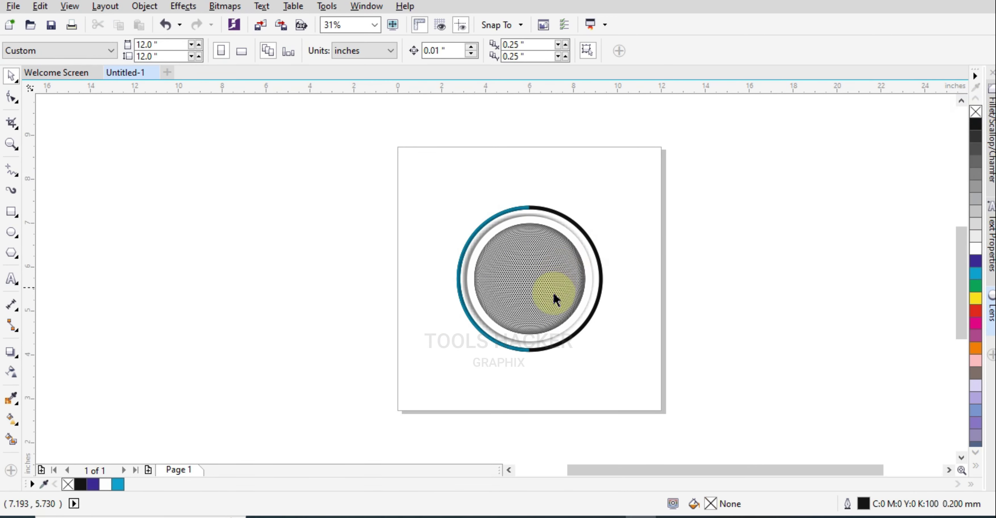
scroll(557, 295, "up", 2)
scroll(713, 247, "down", 2)
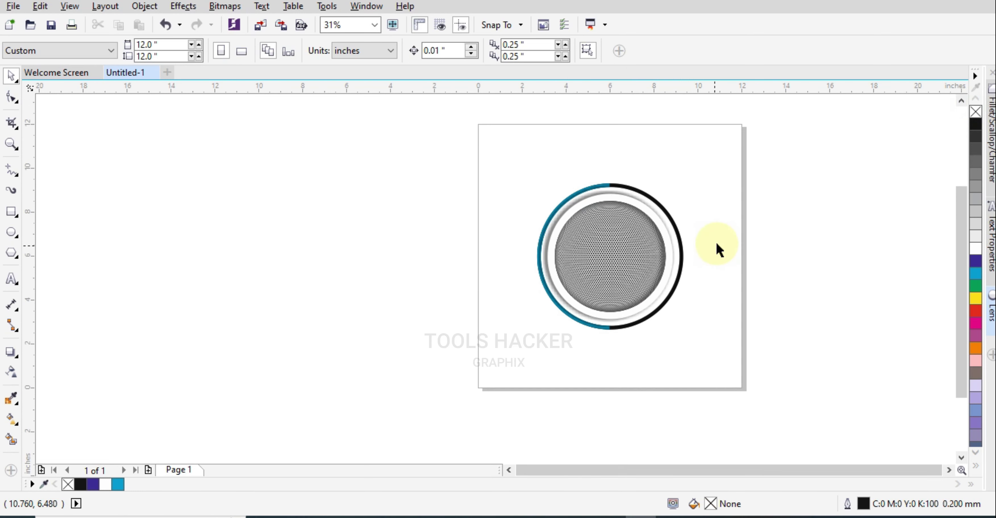
left_click(727, 220)
- Zoom to the page and add a 12" × 12" page-sized rectangle
left_click(12, 144)
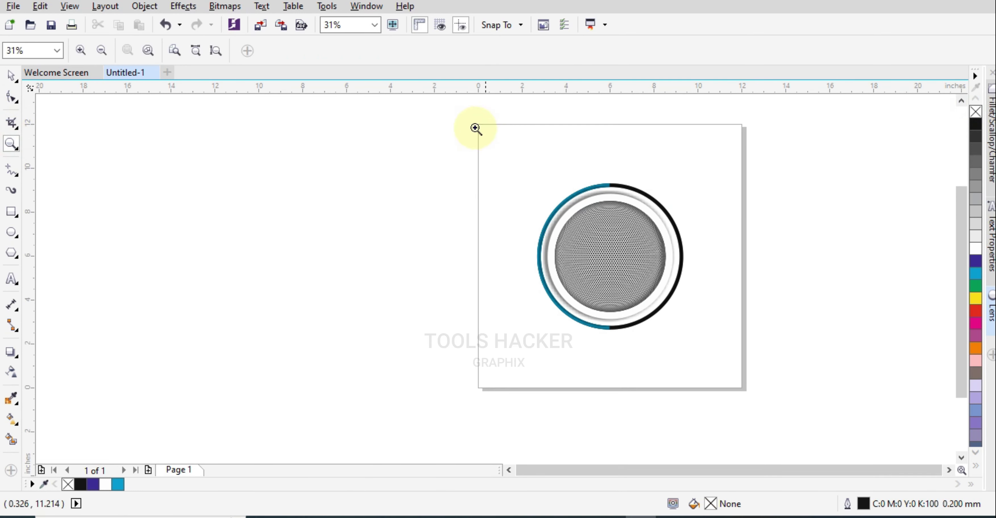
left_click_drag(460, 118, 751, 391)
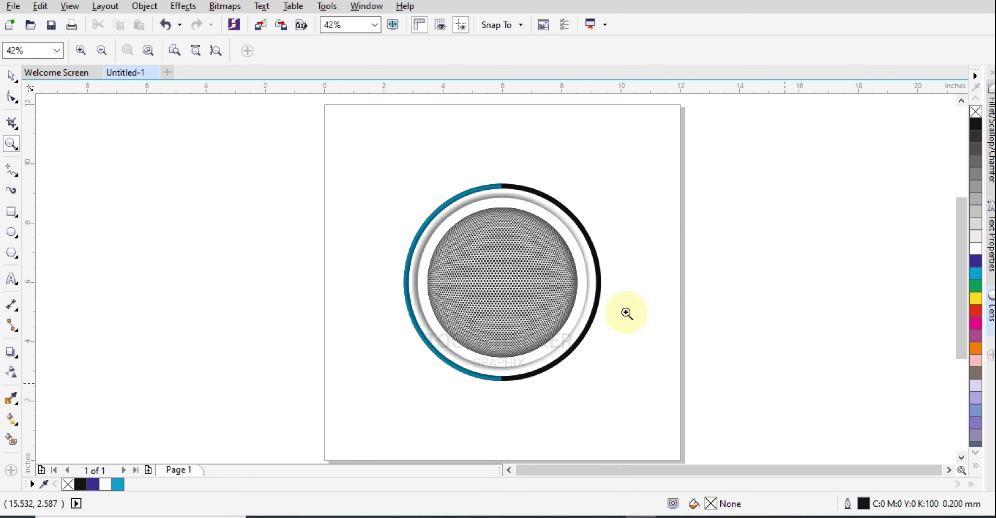
left_click(12, 211)
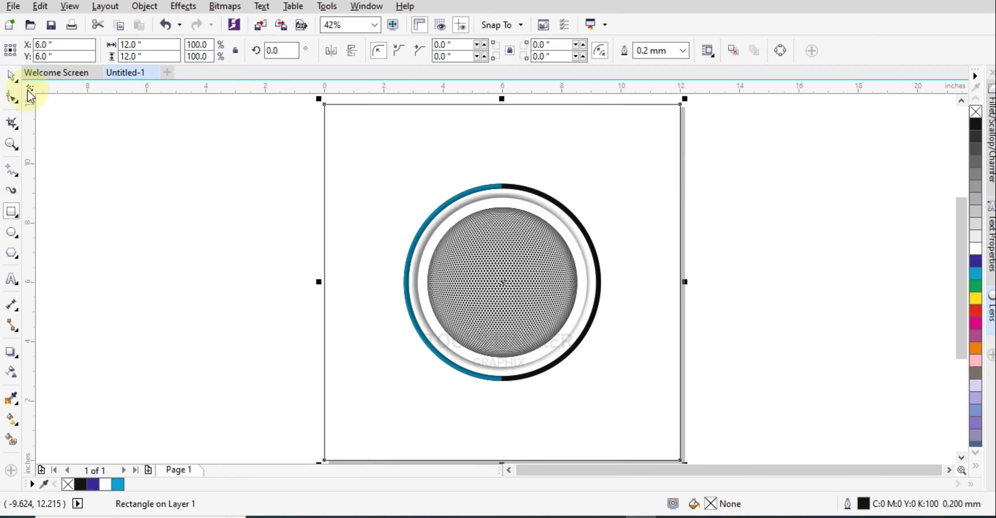
- Place the imported concrete texture image and scale it to 167.1% over the page
left_click(11, 76)
left_click(162, 155)
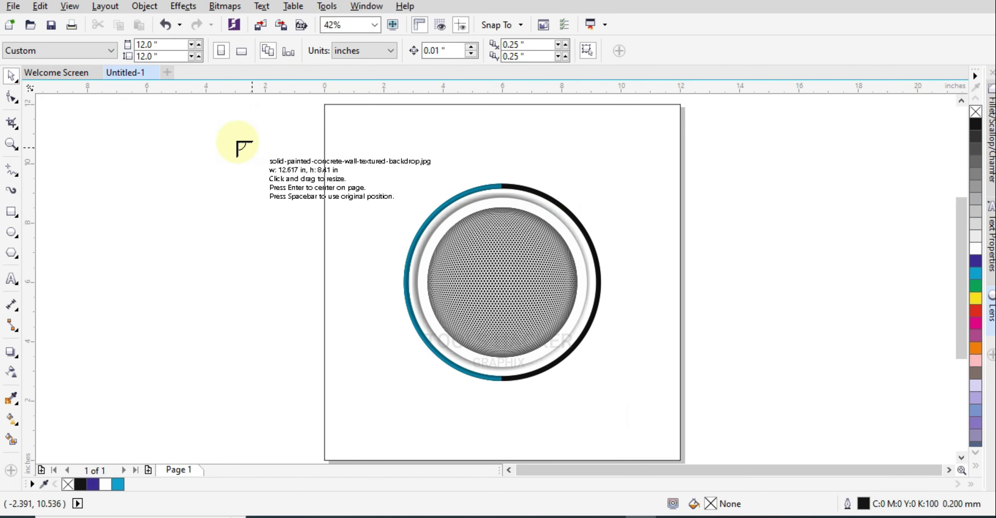
left_click(225, 136)
left_click_drag(360, 211, 124, 192)
left_click_drag(354, 370, 516, 448)
left_click_drag(304, 224, 146, 240)
- PowerClip the concrete image inside the page rectangle
right_click(141, 236)
left_click(184, 128)
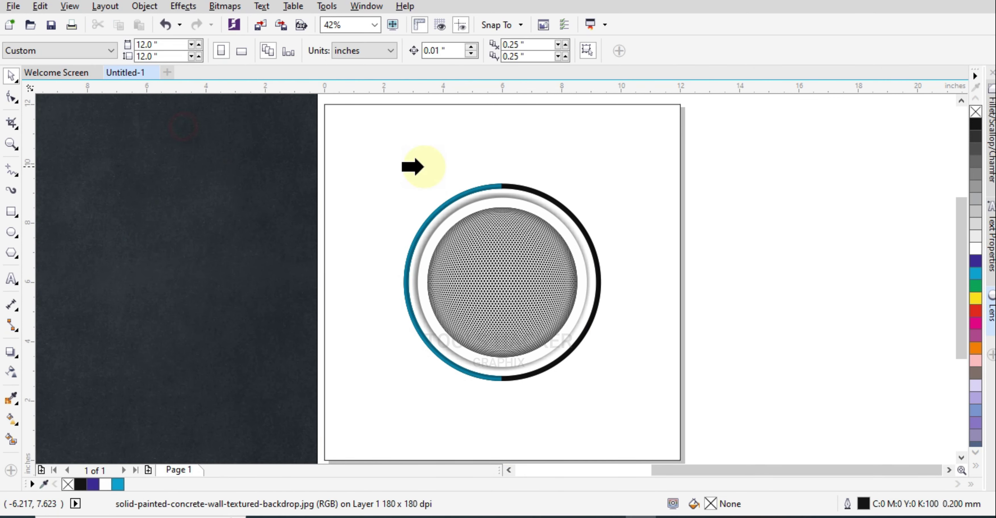
left_click(425, 167)
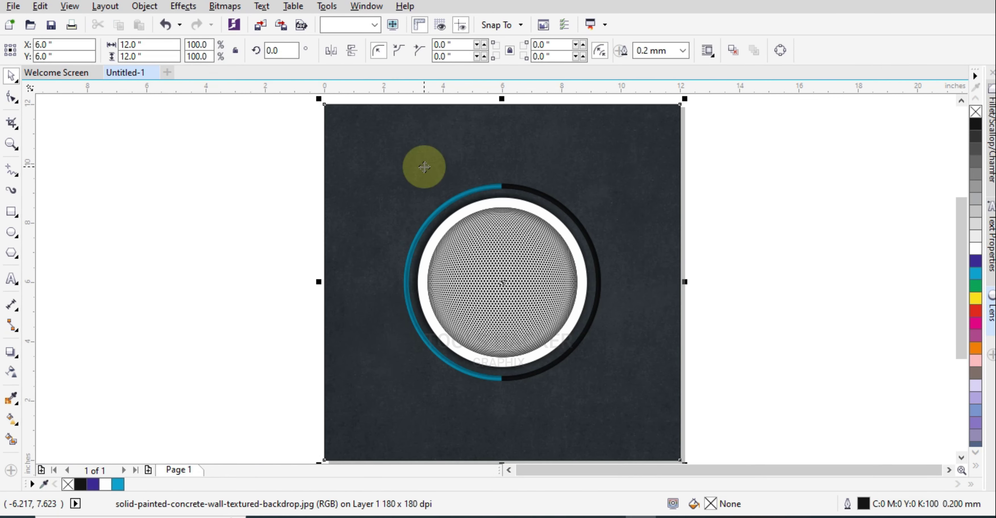
left_click(763, 243)
left_click(668, 180)
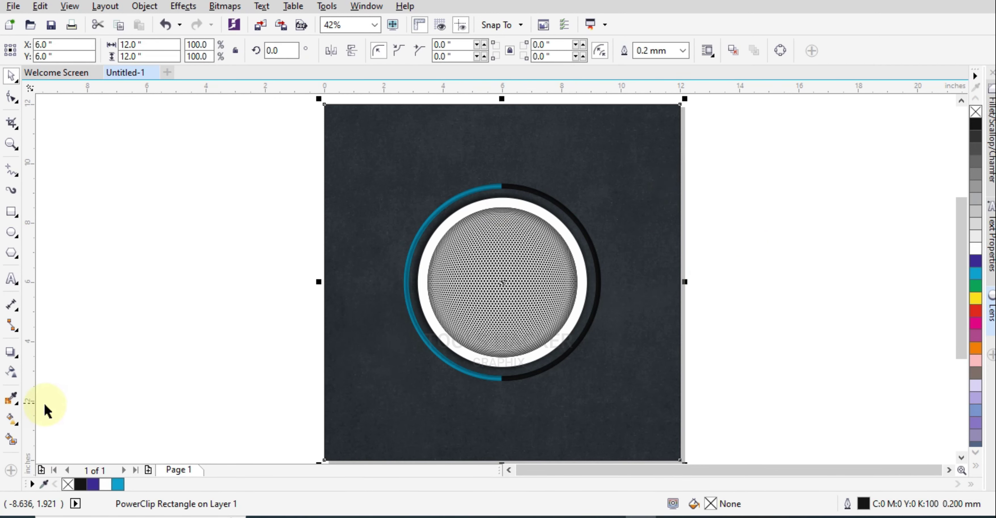
left_click(14, 422)
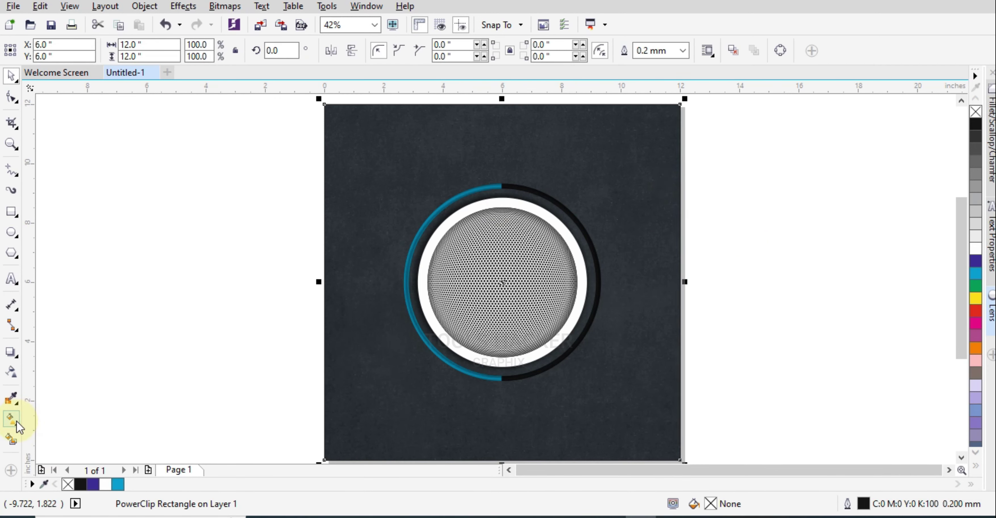
- Enter the backdrop's PowerClip contents and select the concrete image
left_click(10, 373)
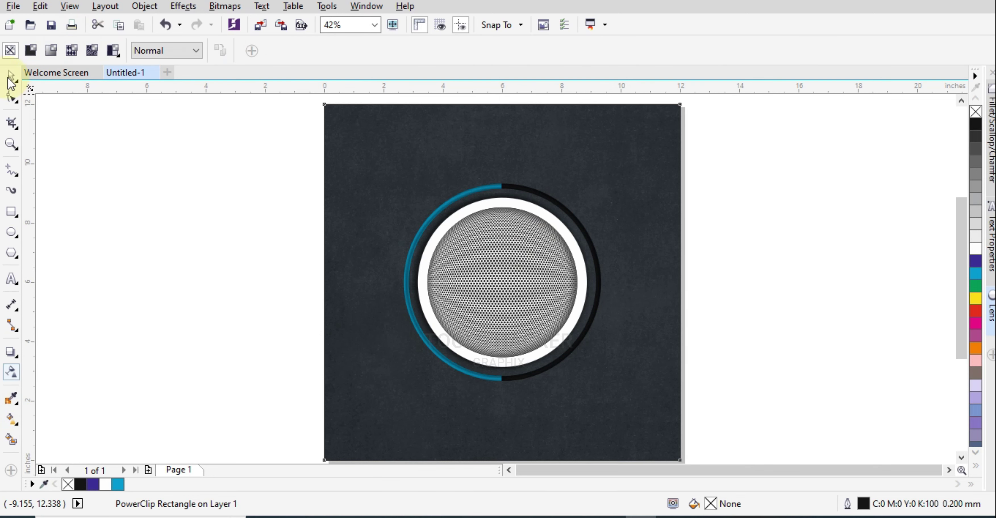
left_click(5, 76)
double_click(384, 167)
left_click(384, 166)
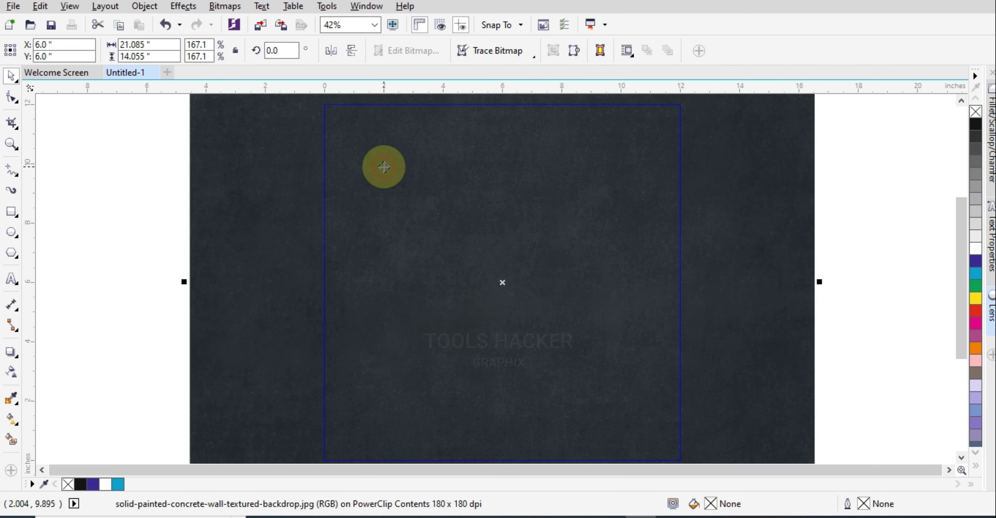
- Give the image a page-sized elliptical fountain transparency and open Edit Transparency
left_click(10, 372)
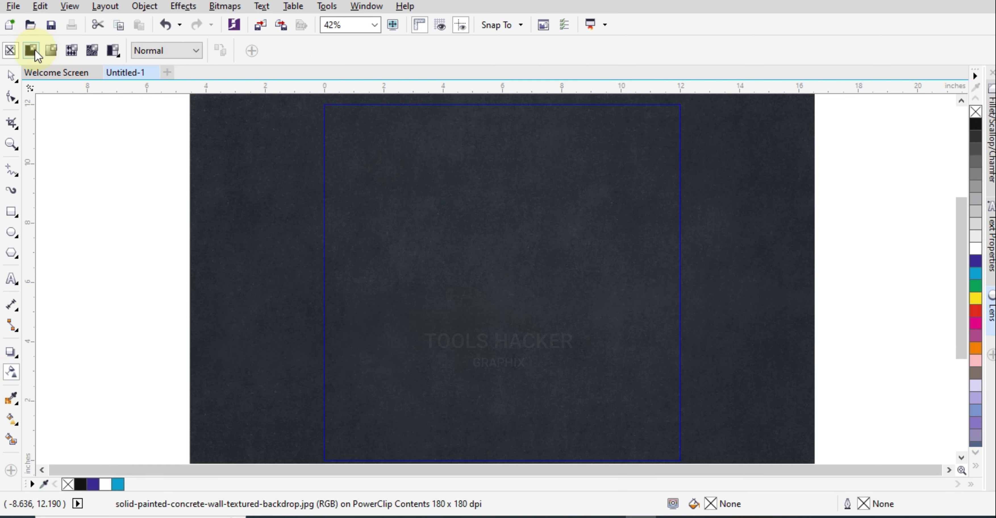
left_click(32, 50)
left_click(51, 50)
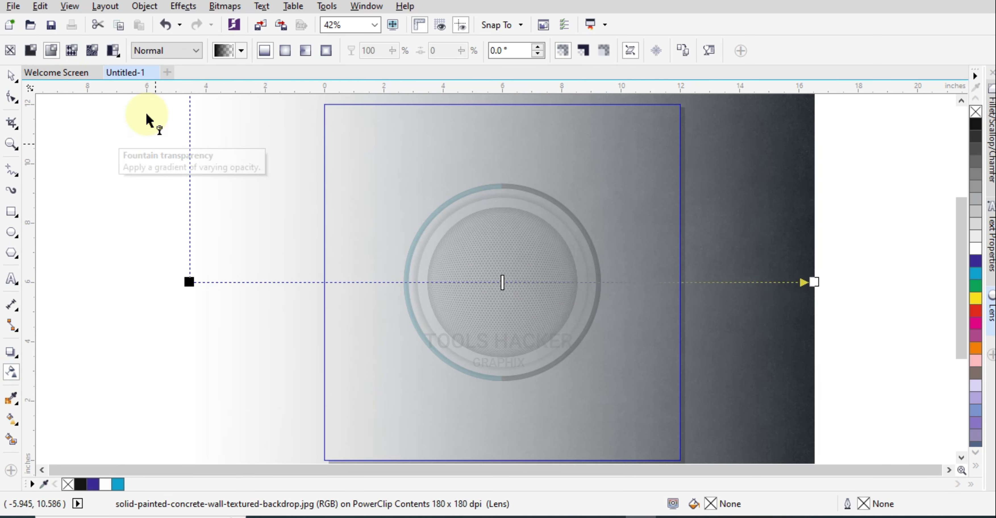
left_click(284, 51)
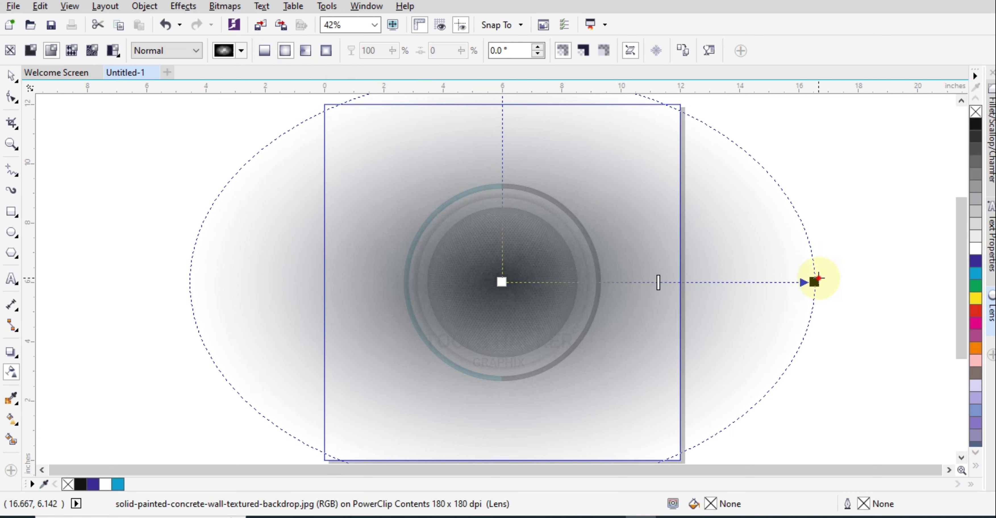
left_click_drag(818, 278, 736, 281)
left_click_drag(504, 128, 501, 86)
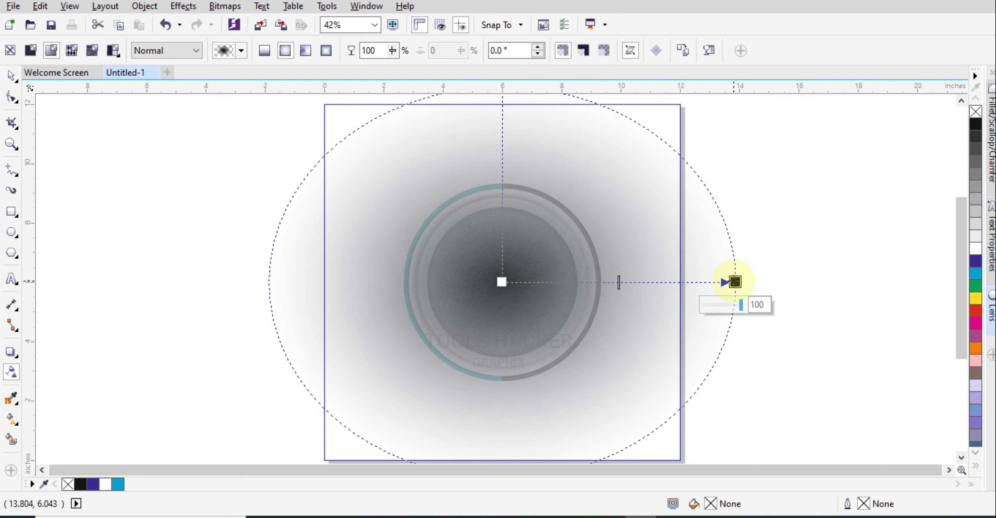
left_click_drag(734, 281, 680, 281)
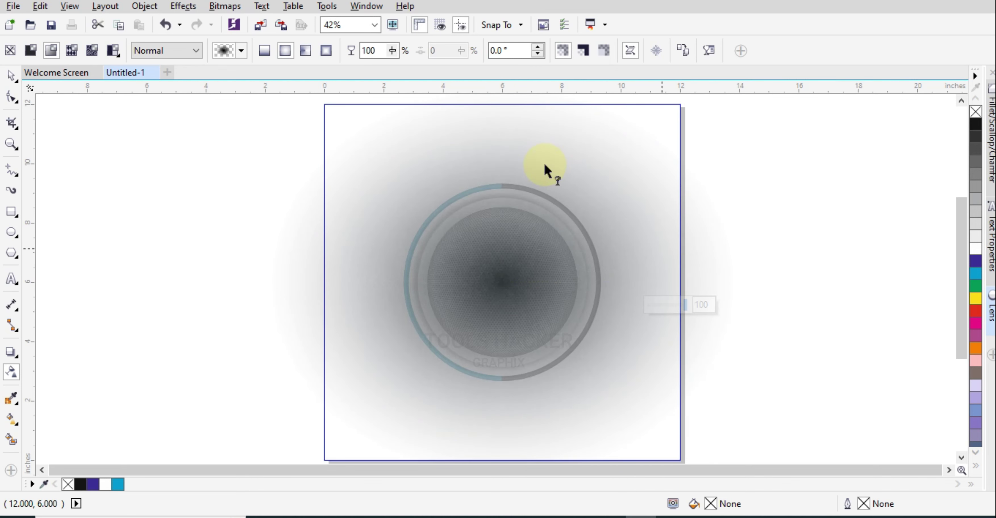
left_click_drag(503, 131, 502, 104)
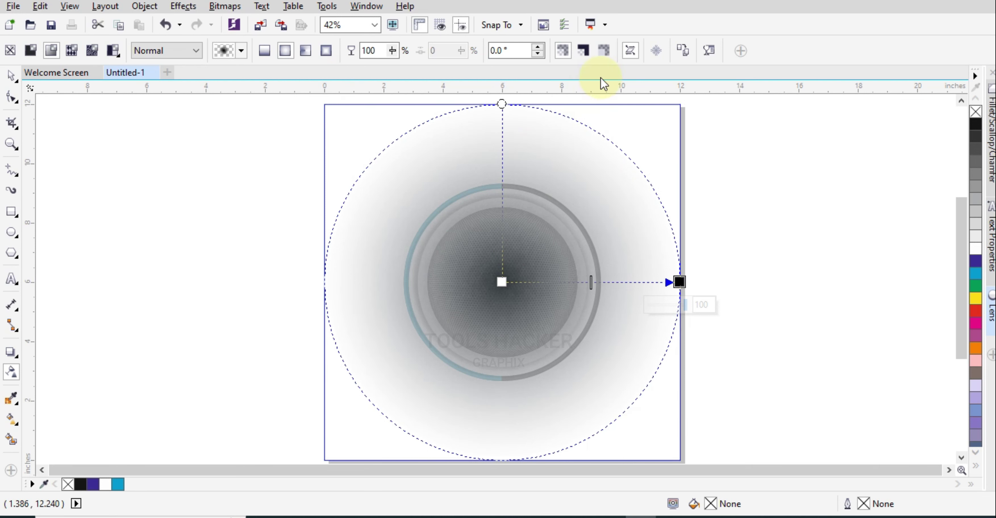
left_click(710, 56)
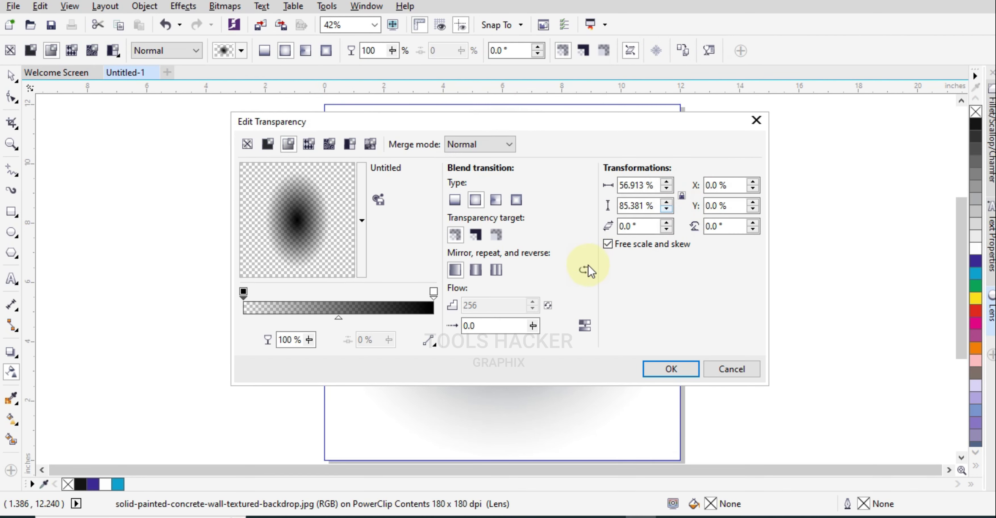
- Reverse the radial transparency and adjust its gradient midpoint
left_click(585, 269)
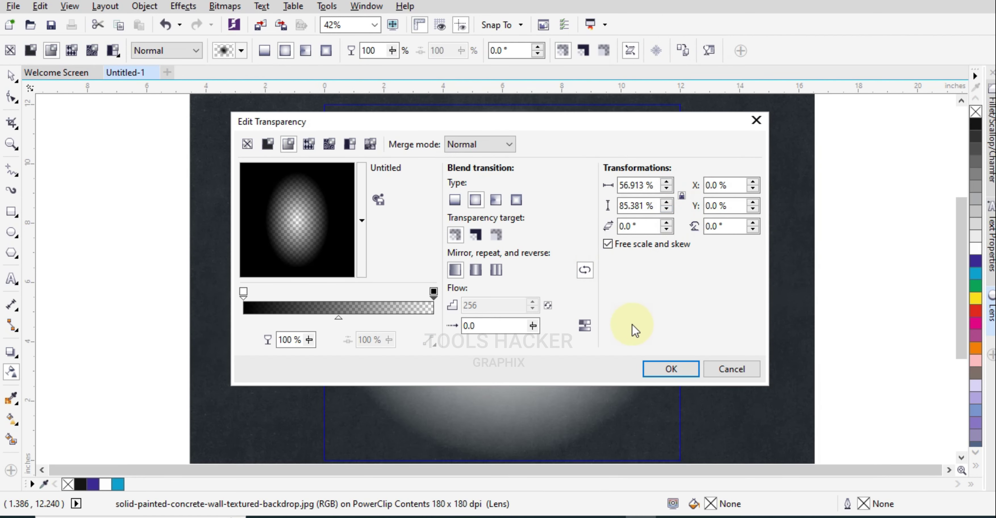
left_click(657, 366)
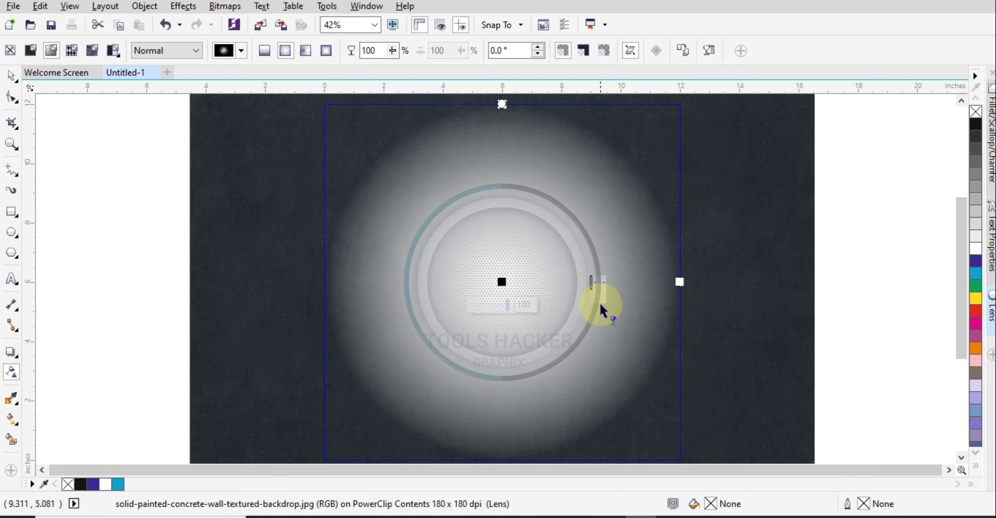
left_click_drag(590, 282, 667, 287)
left_click(533, 285)
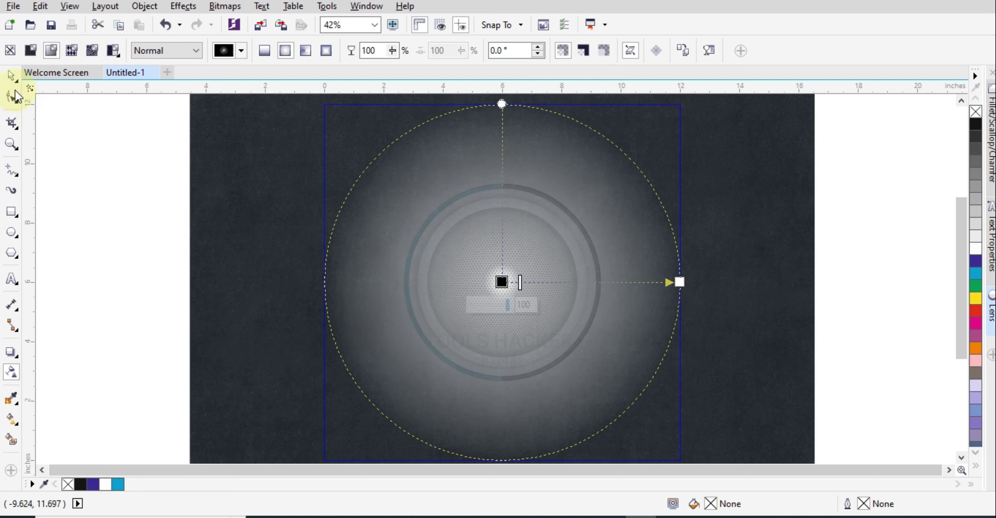
- Shrink the radial glow inward and move its midpoint toward the centre
left_click(11, 74)
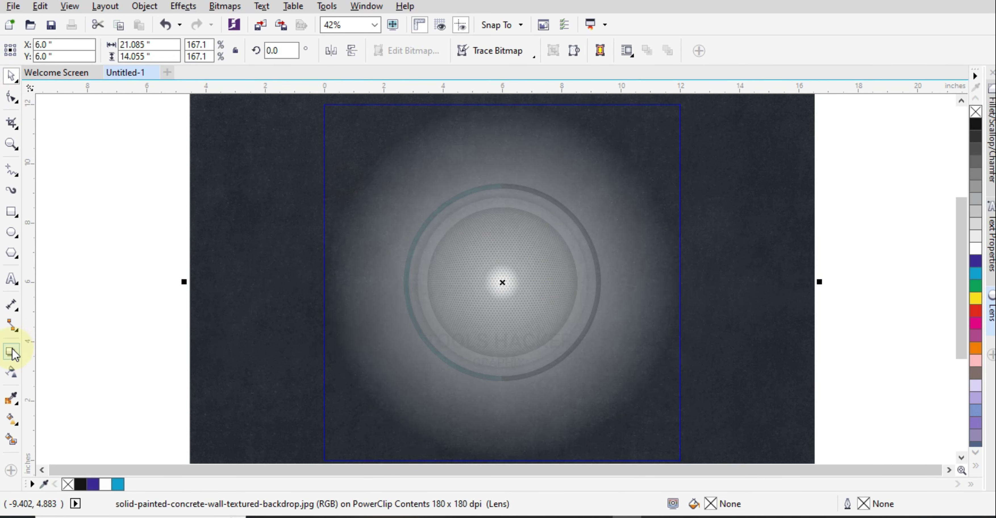
left_click(13, 370)
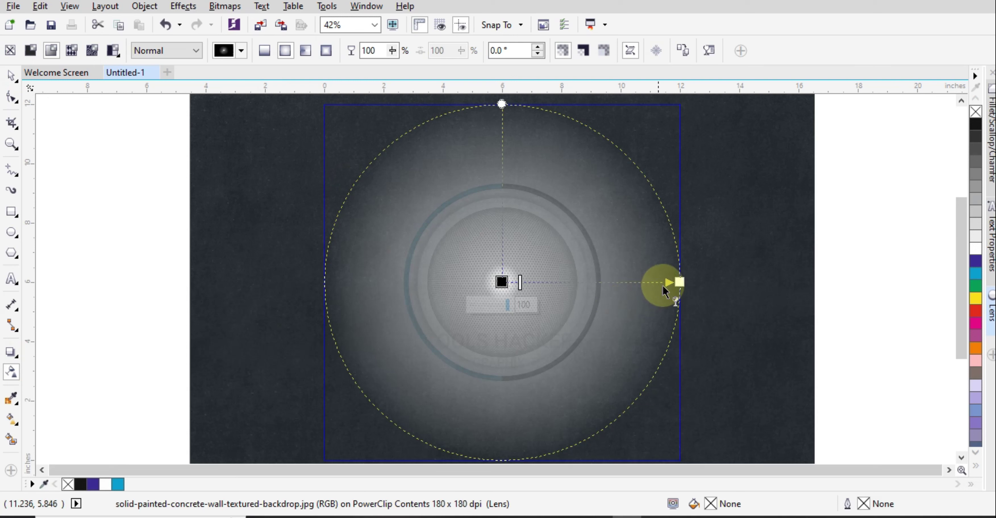
left_click_drag(675, 281, 651, 282)
left_click_drag(516, 282, 502, 284)
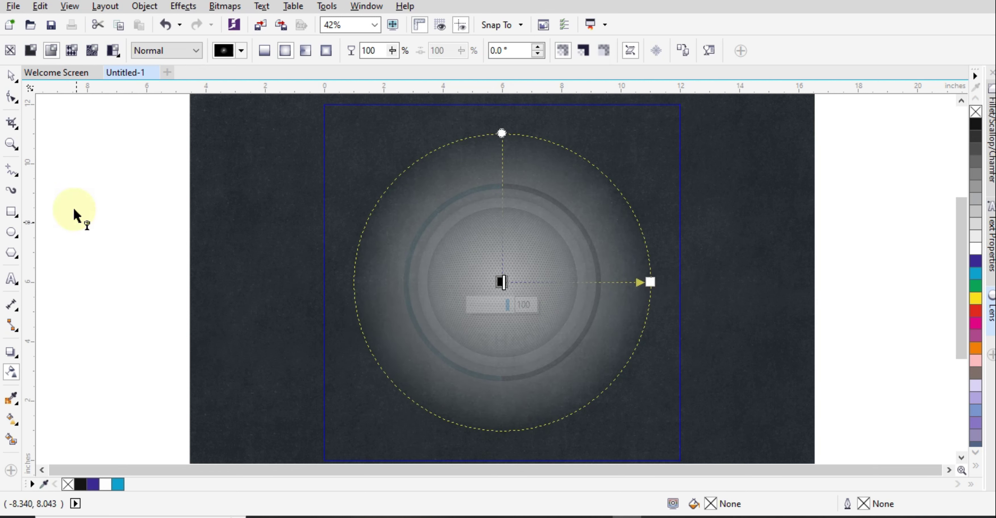
- Finish editing the backdrop's PowerClip and check the artwork in F9 full-screen preview
left_click(10, 76)
left_click(68, 156, "ctrl")
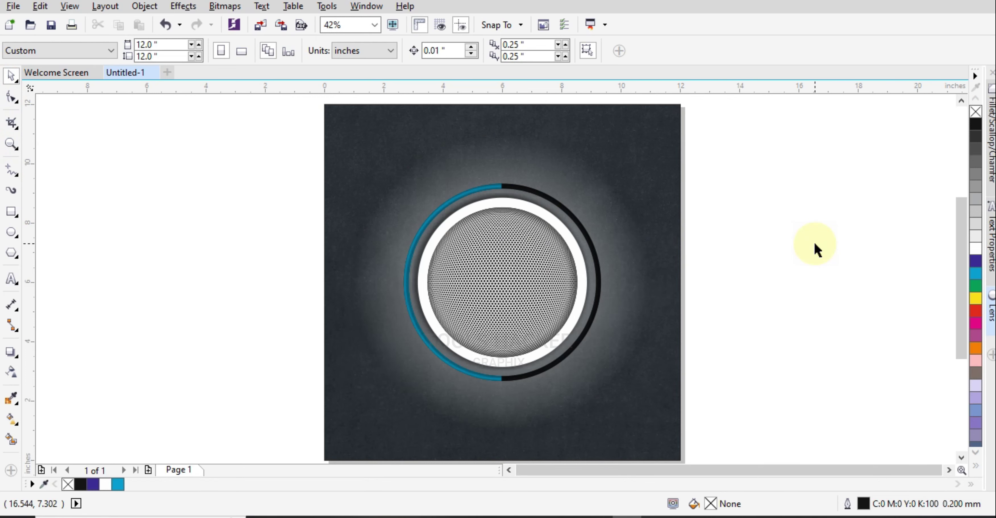
key("F9")
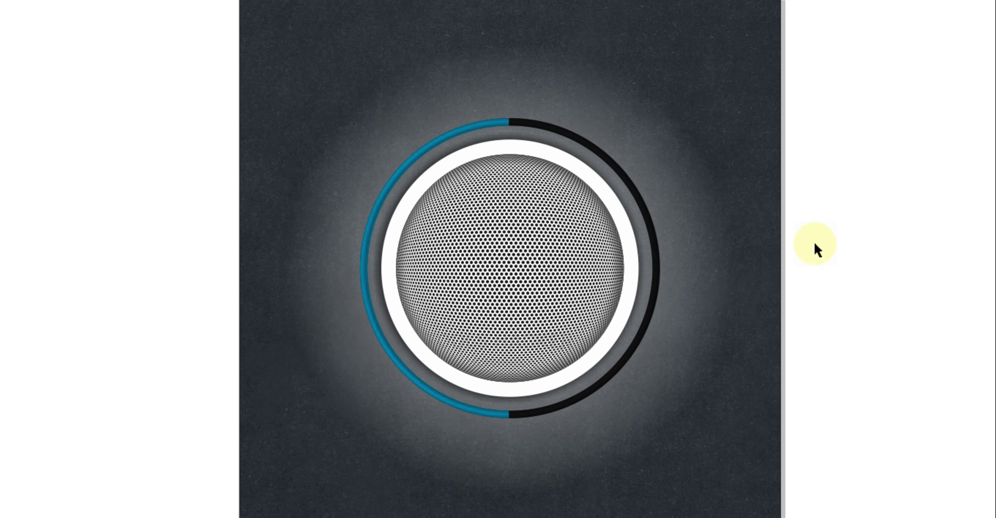
key("Escape")
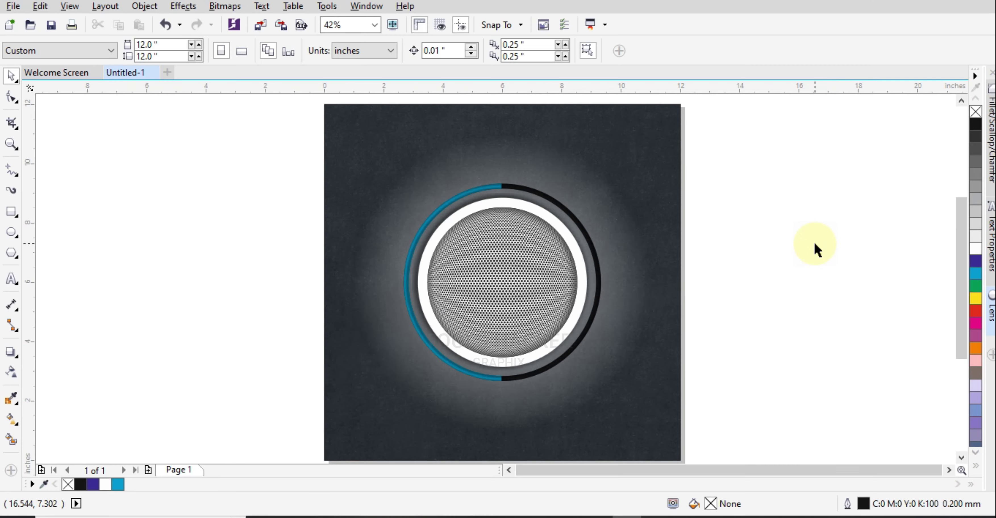